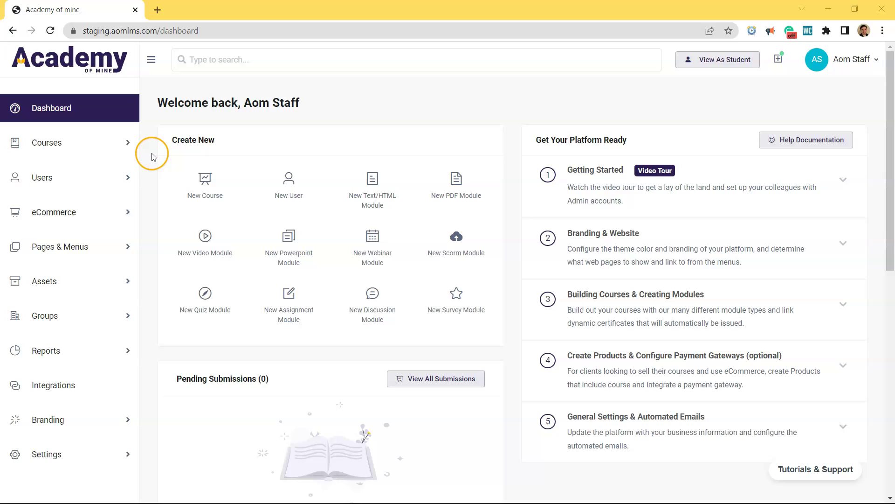
- Go to the SCORM modules list under Courses
click(115, 152)
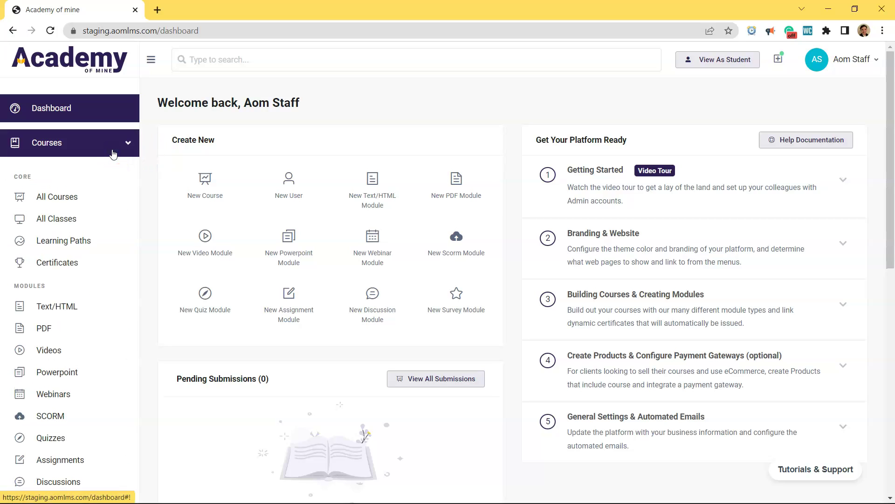
click(10, 291)
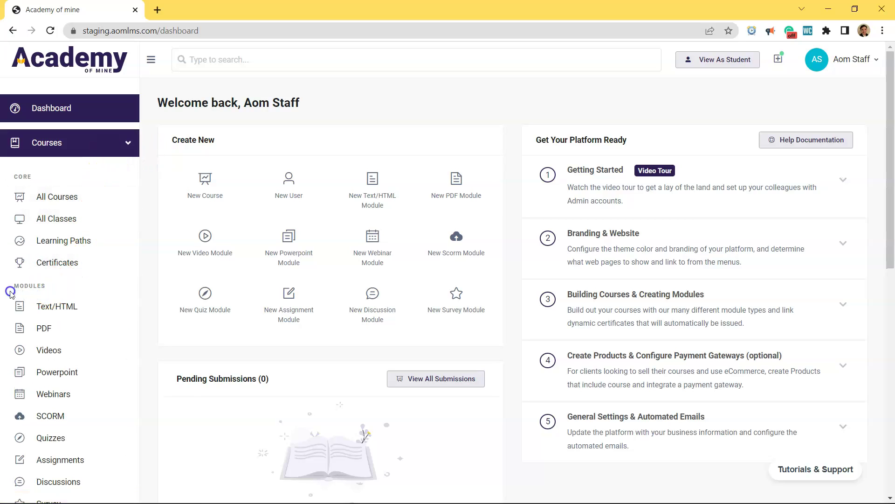
drag(10, 291, 53, 285)
click(51, 285)
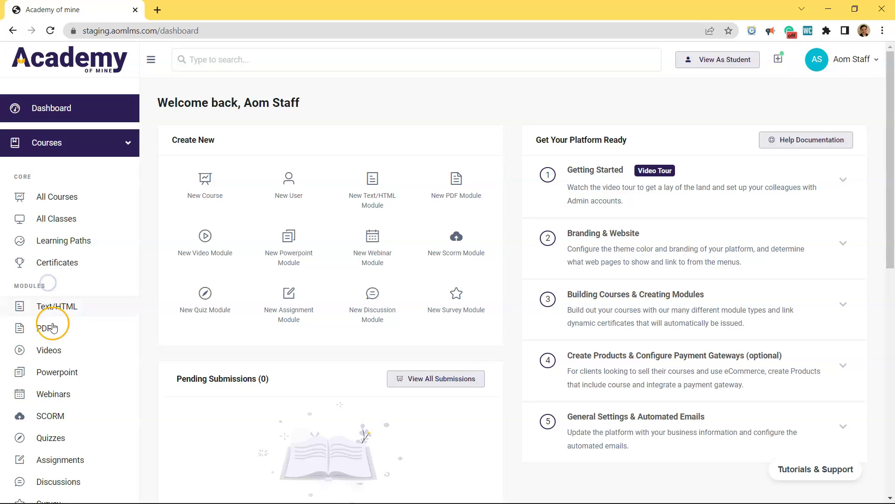
click(52, 415)
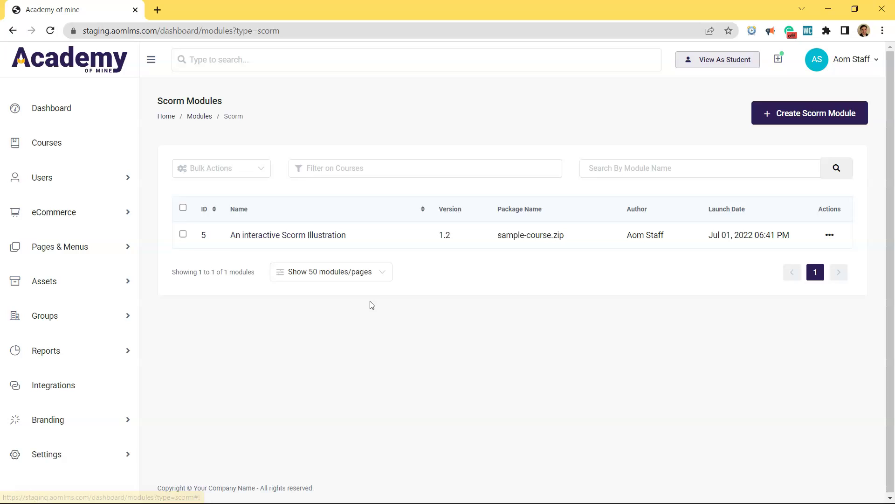
- Create a new SCORM module named 'Module test 1' with Track Completion switched on
click(826, 115)
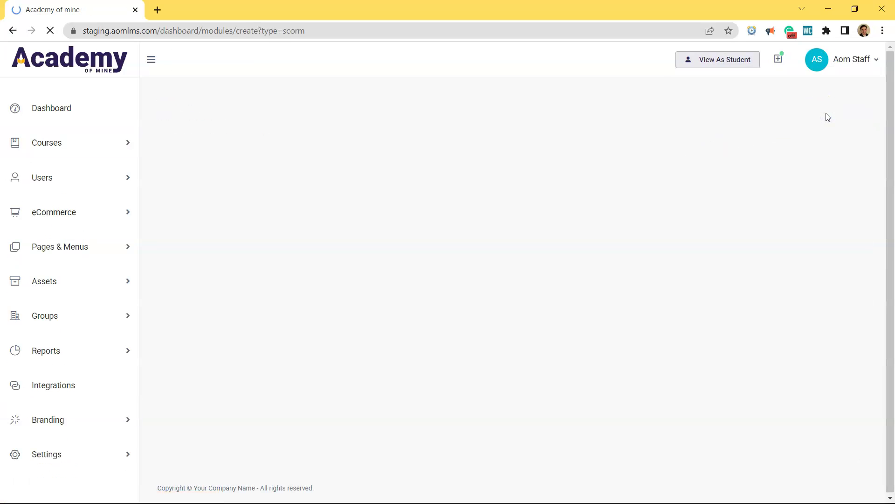
click(274, 195)
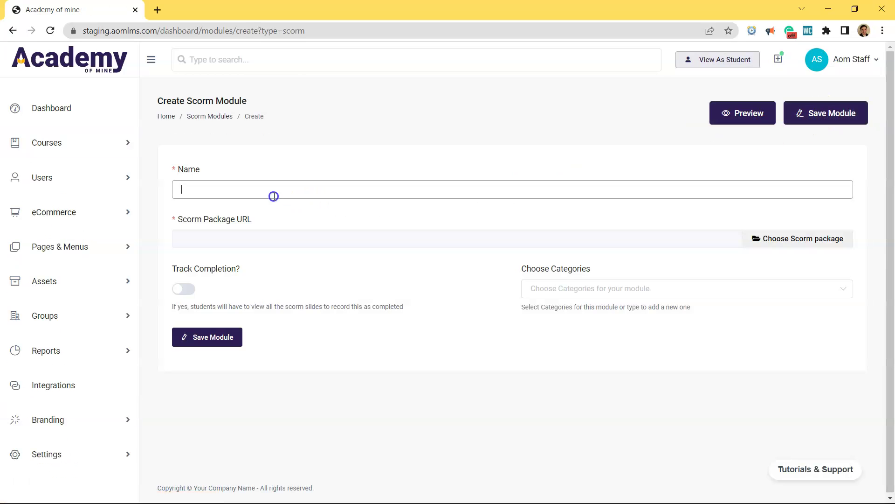
text(Module test 1)
click(297, 278)
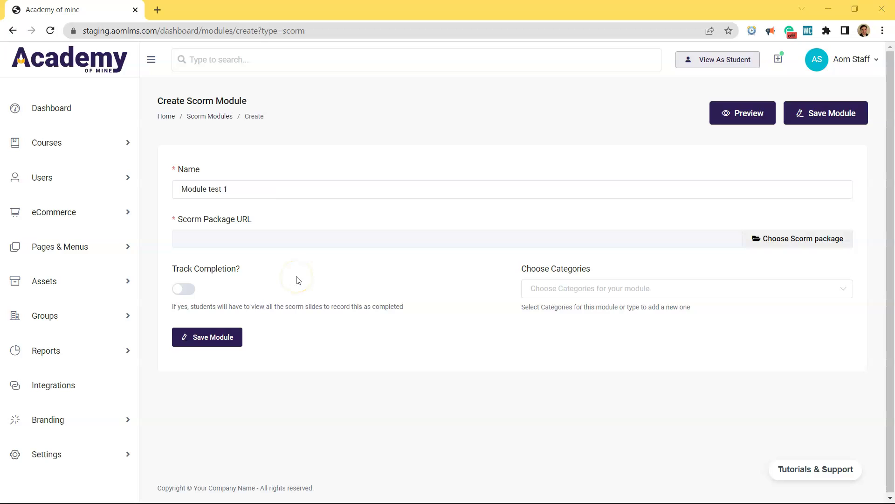
click(181, 290)
click(180, 292)
drag(172, 307, 416, 306)
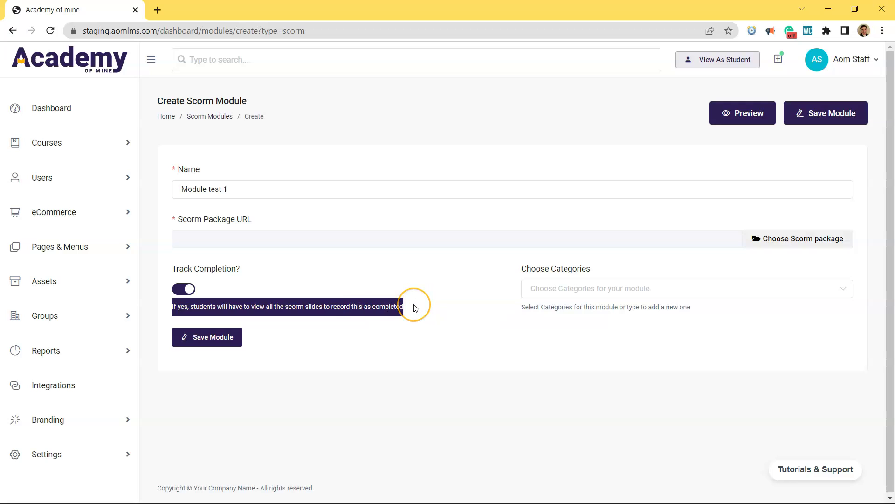
click(416, 308)
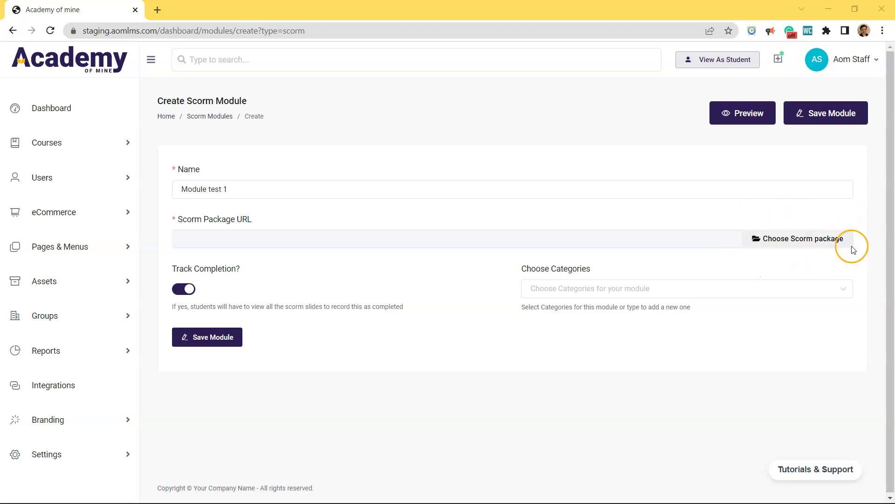
- Upload SCORM-Sample-Course.zip from Downloads and select it as Module test 1's package
click(793, 243)
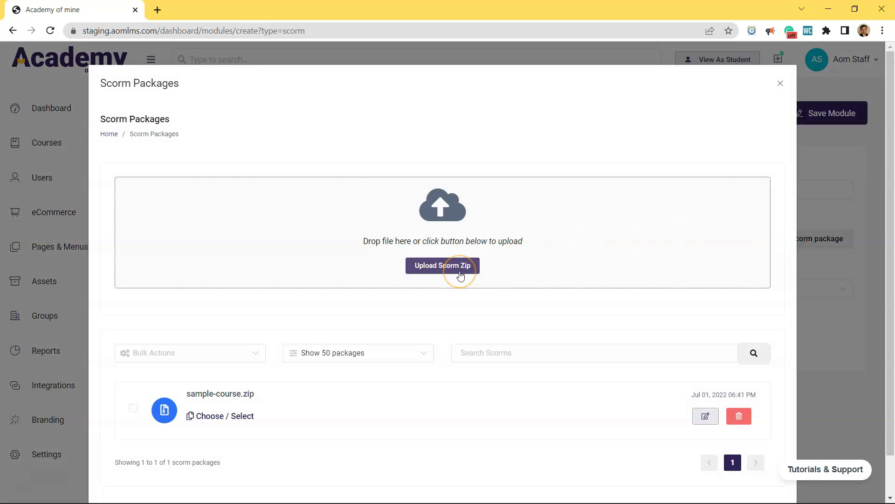
click(461, 275)
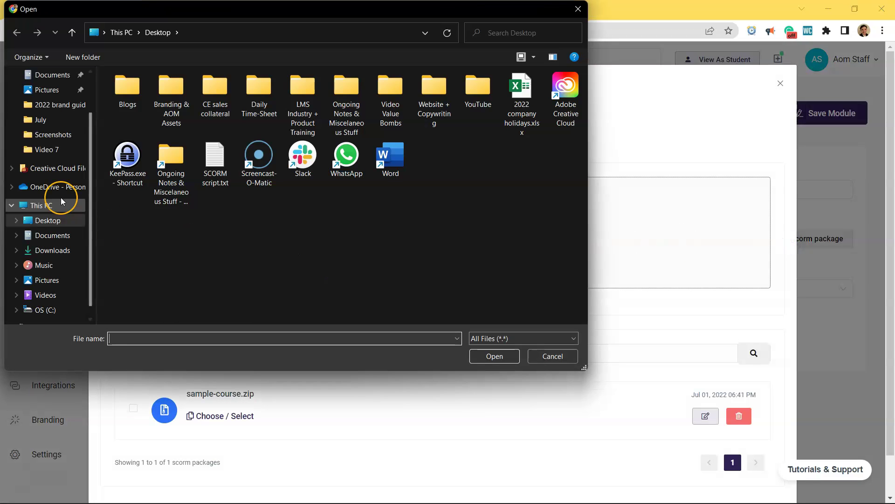
click(49, 250)
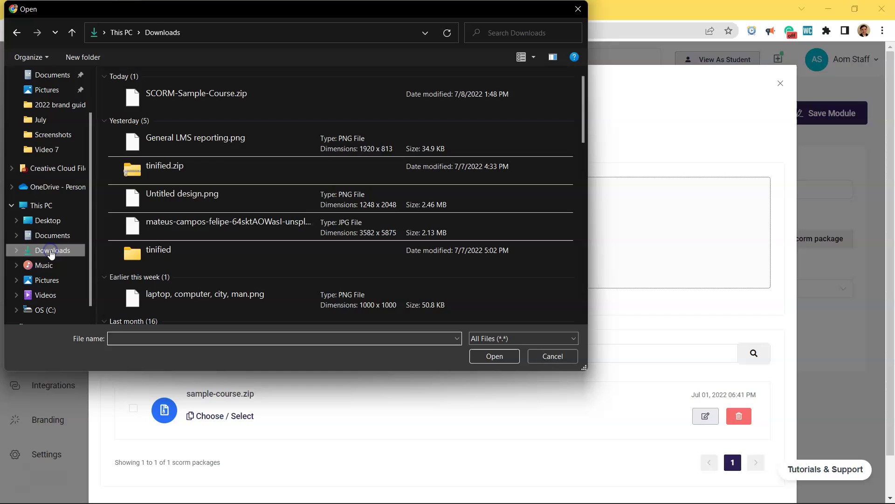
double_click(230, 97)
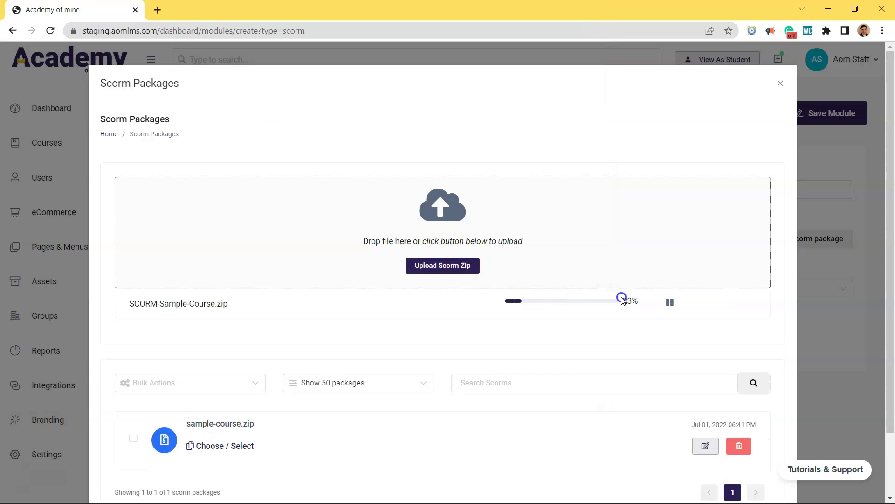
scroll(606, 301, down, 2)
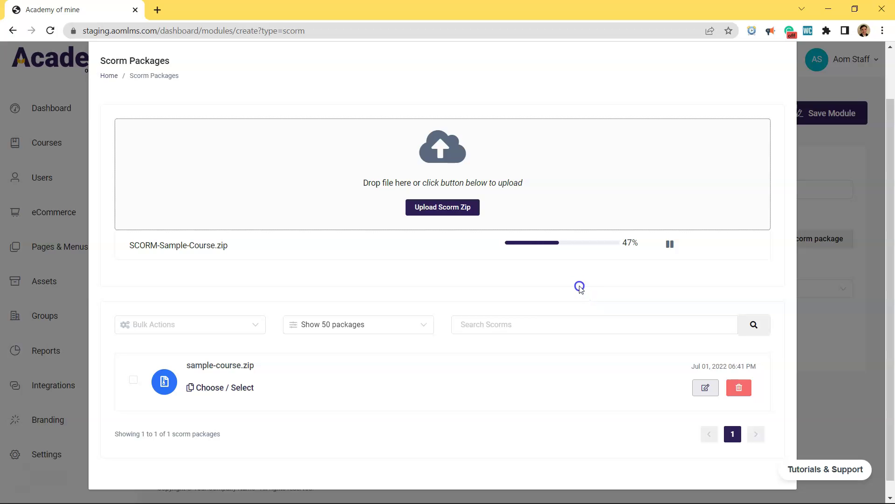
click(290, 370)
click(187, 363)
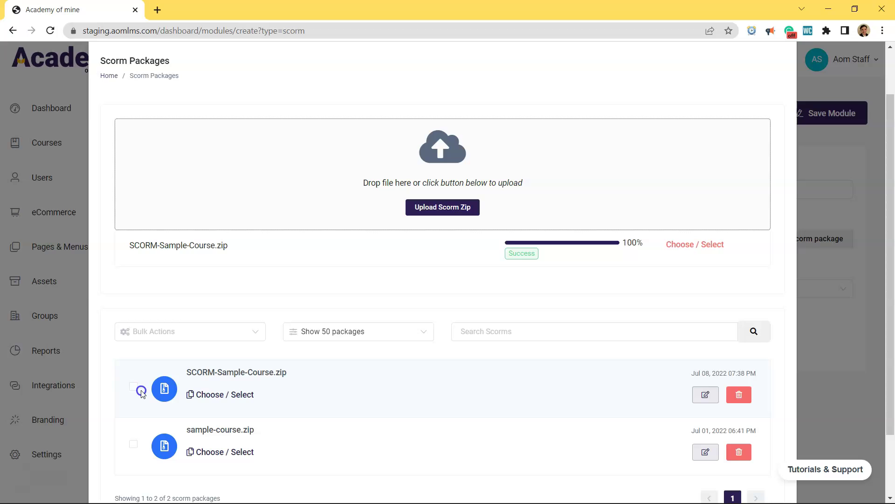
click(141, 392)
click(205, 394)
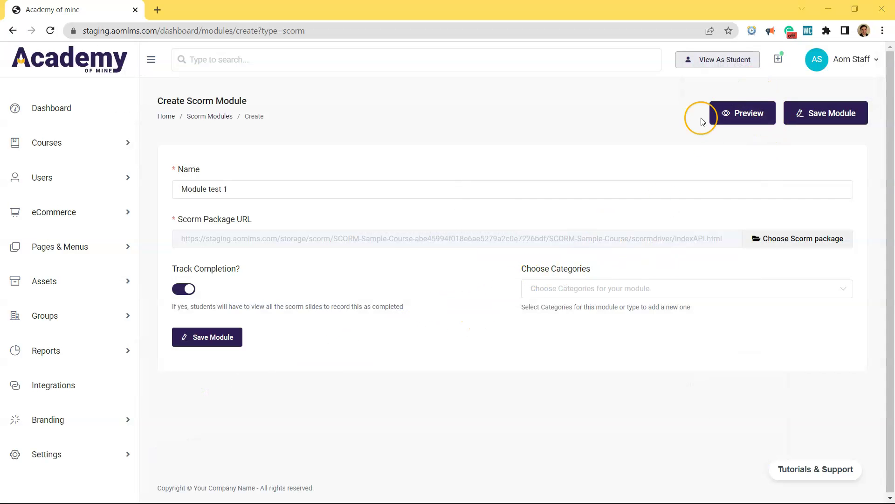
- Preview the module's SCORM course content, scroll through it, then close the preview
click(742, 113)
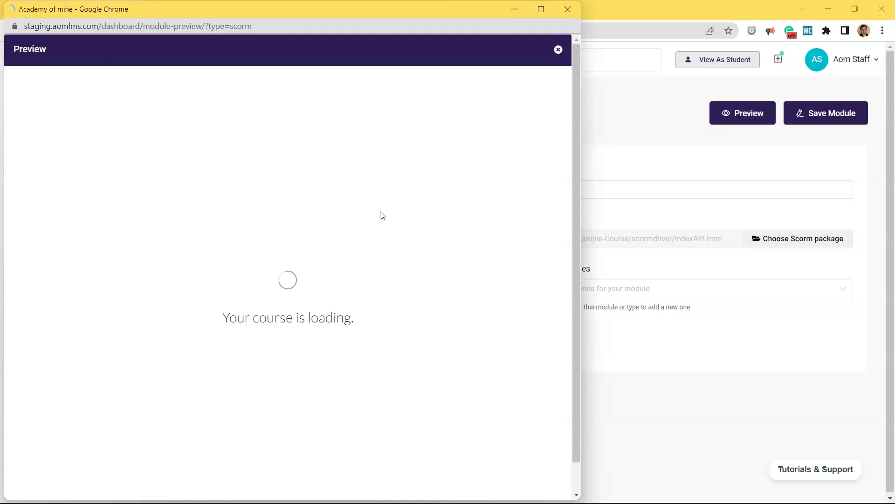
scroll(380, 211, down, 10)
click(372, 221)
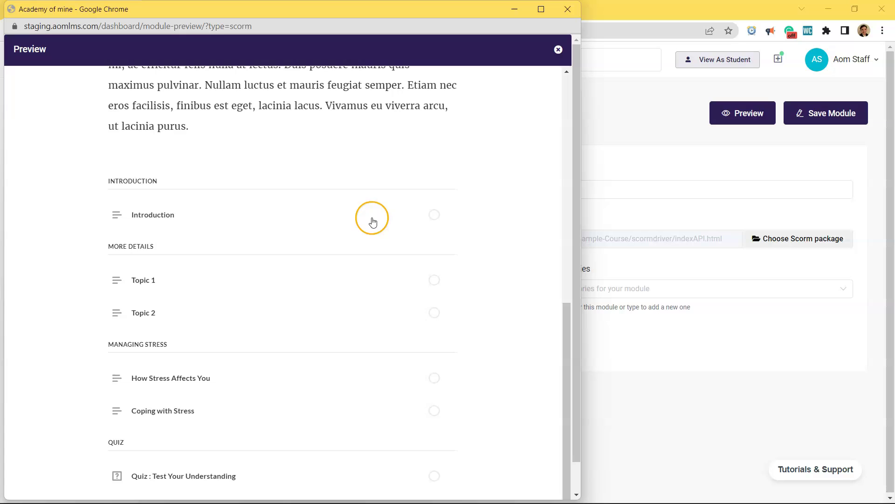
scroll(290, 218, up, 10)
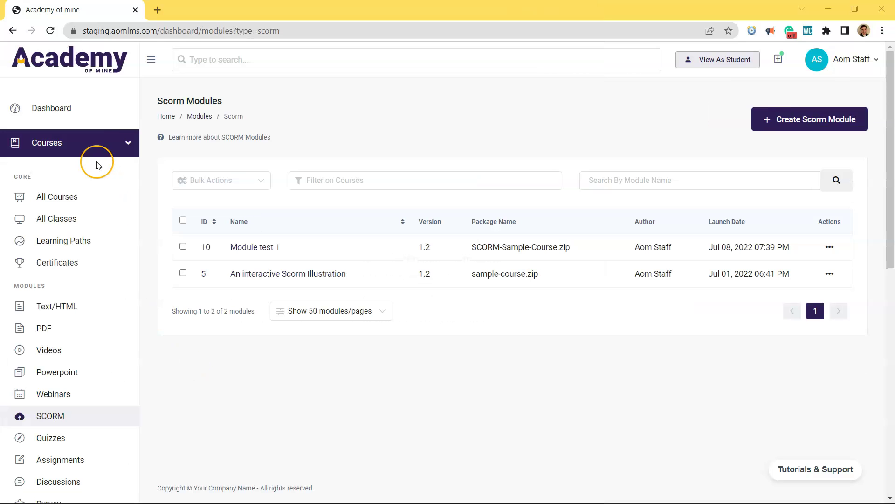
click(91, 150)
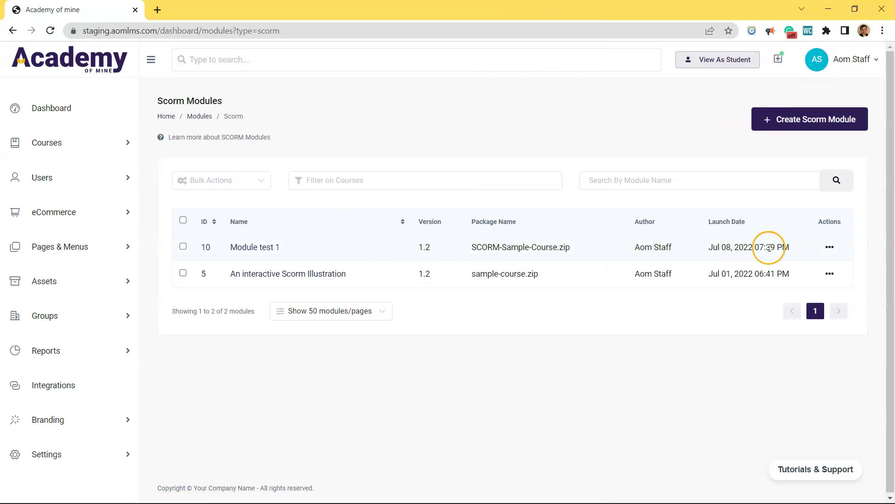
click(44, 283)
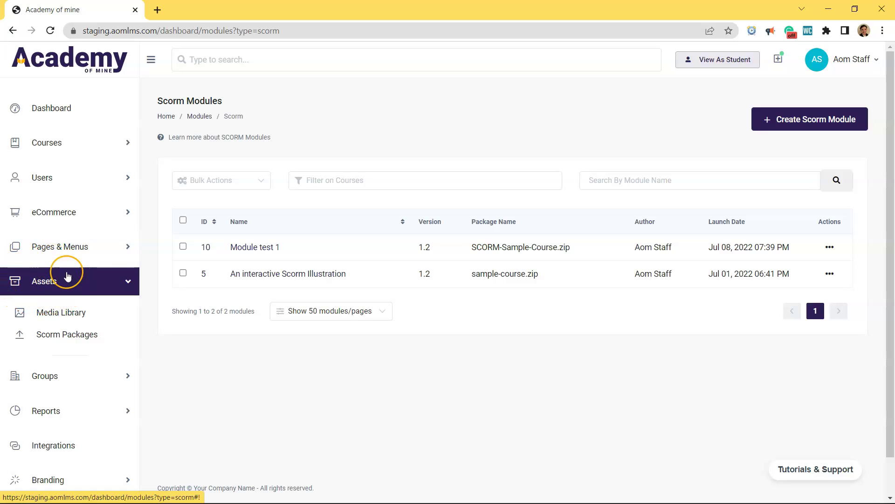
- Check the Scorm Packages library, then choose Edit for Module test 1 in the SCORM modules list
click(66, 334)
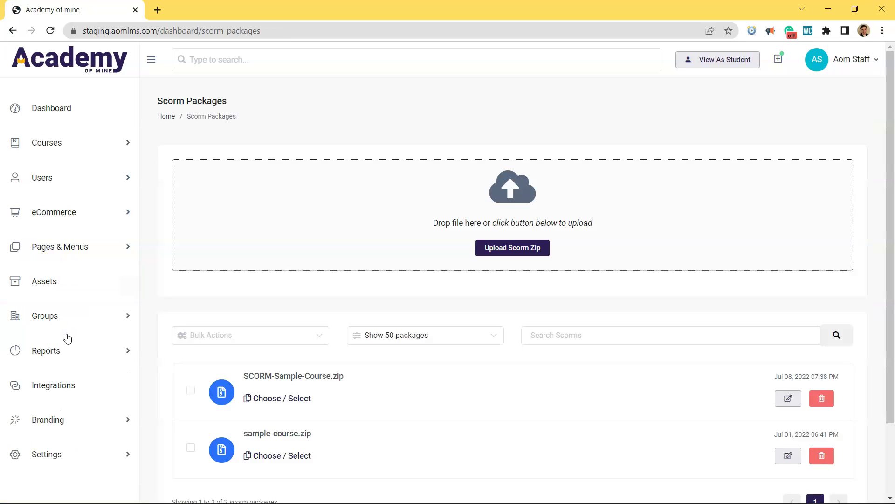
click(511, 265)
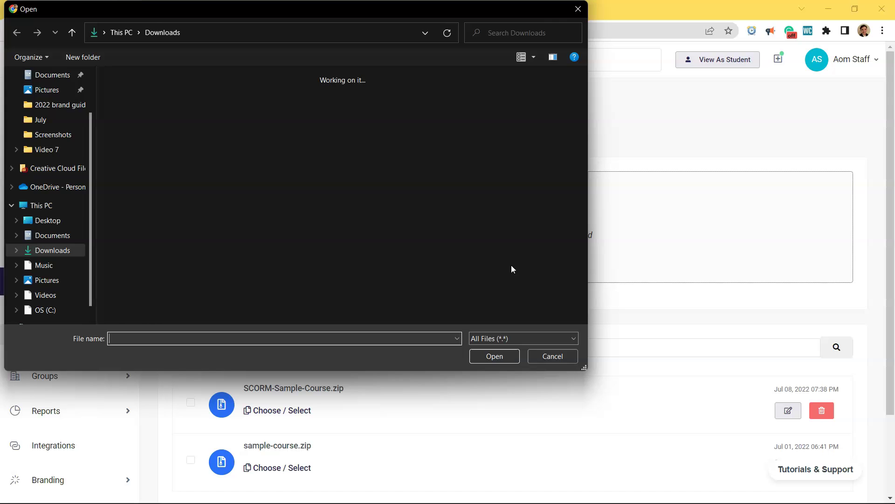
click(576, 7)
click(87, 151)
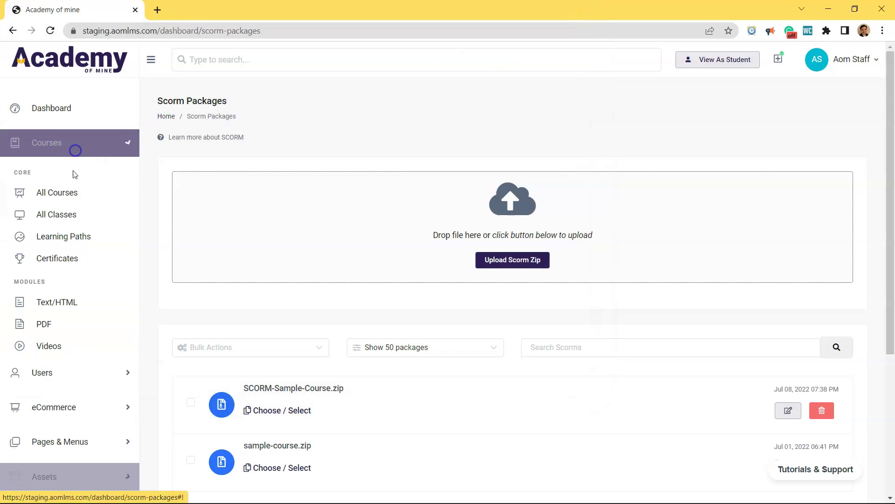
click(68, 414)
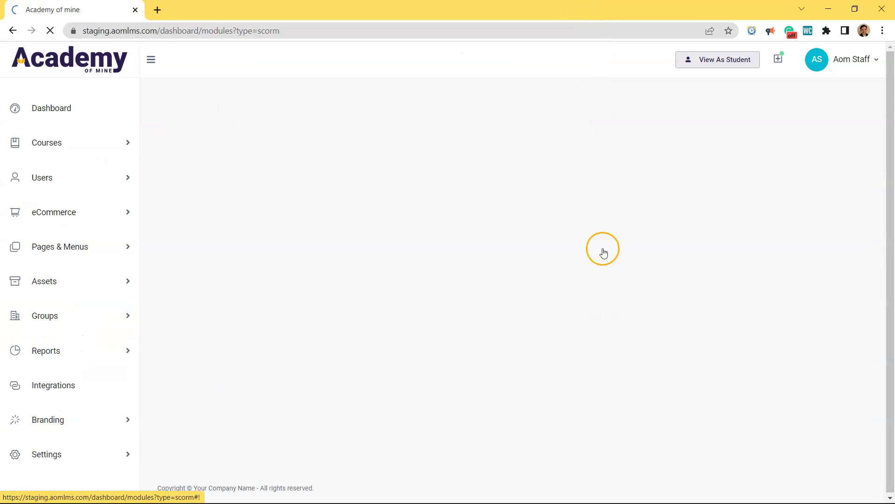
click(831, 248)
click(814, 275)
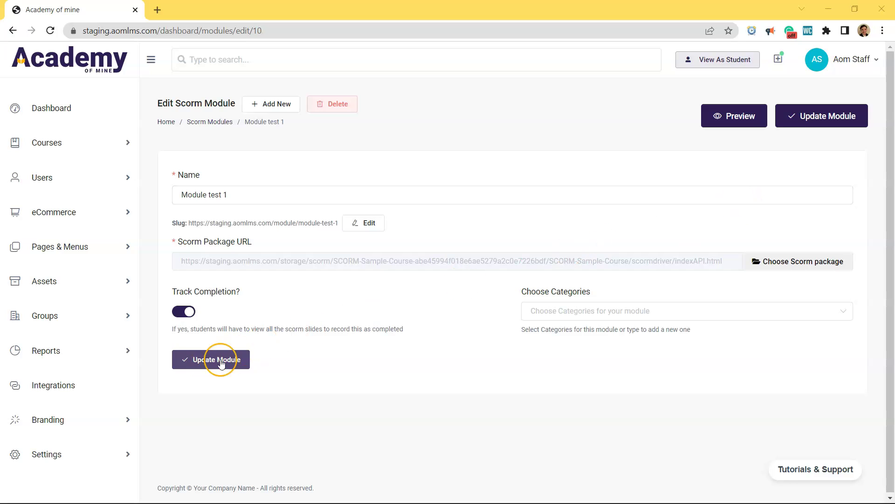
- Update Module test 1, keeping its SCORM-Sample-Course package and completion tracking
click(191, 362)
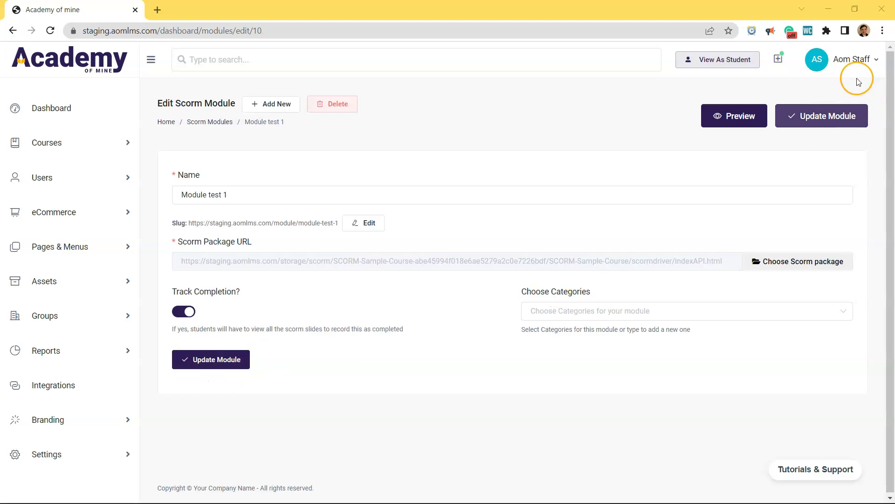
click(811, 121)
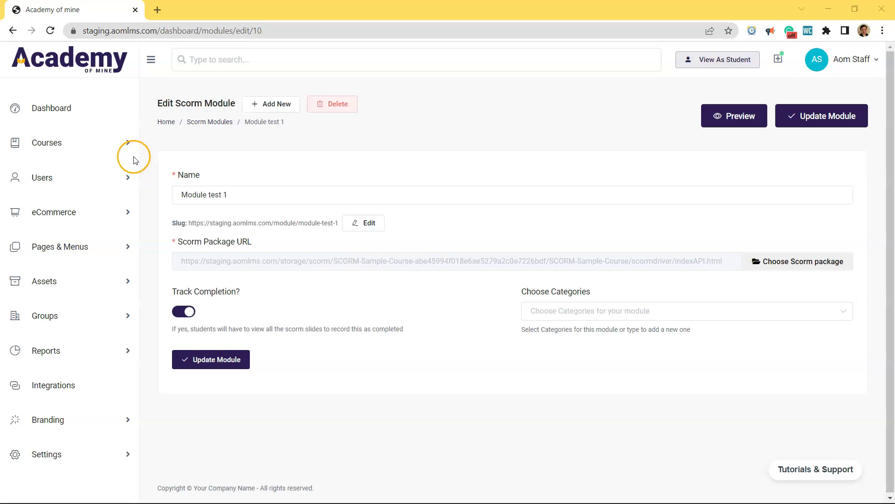
- From the All Courses list, open Professional Development and Training's Edit page at Basic Info
click(80, 148)
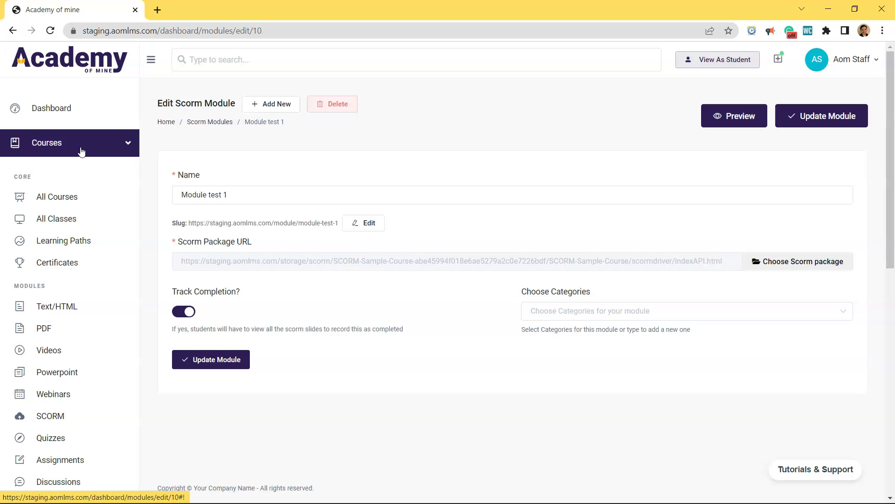
click(80, 196)
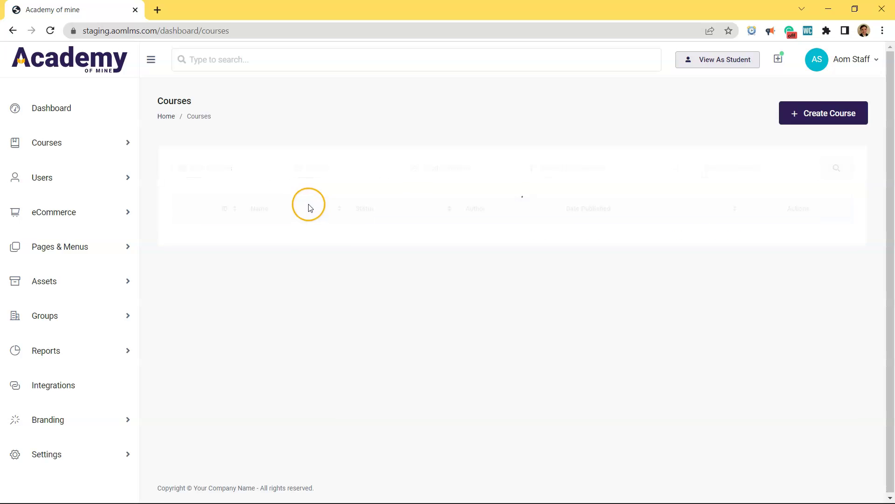
scroll(332, 233, down, 9)
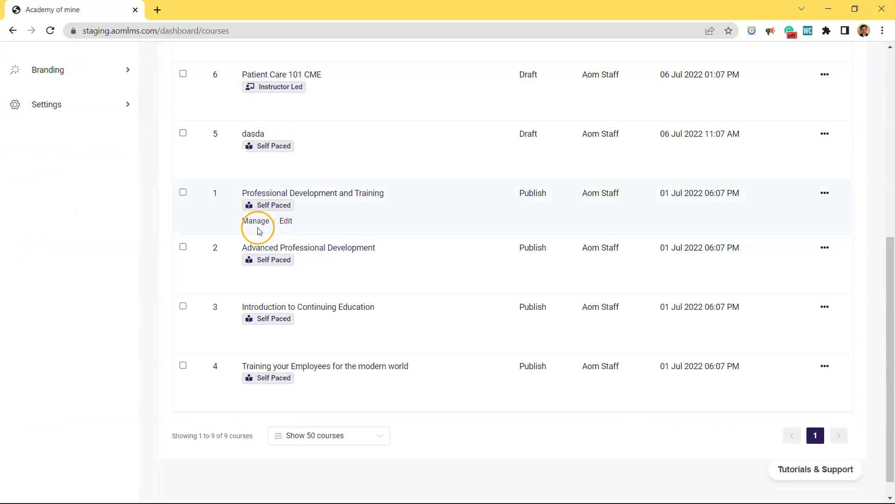
click(825, 193)
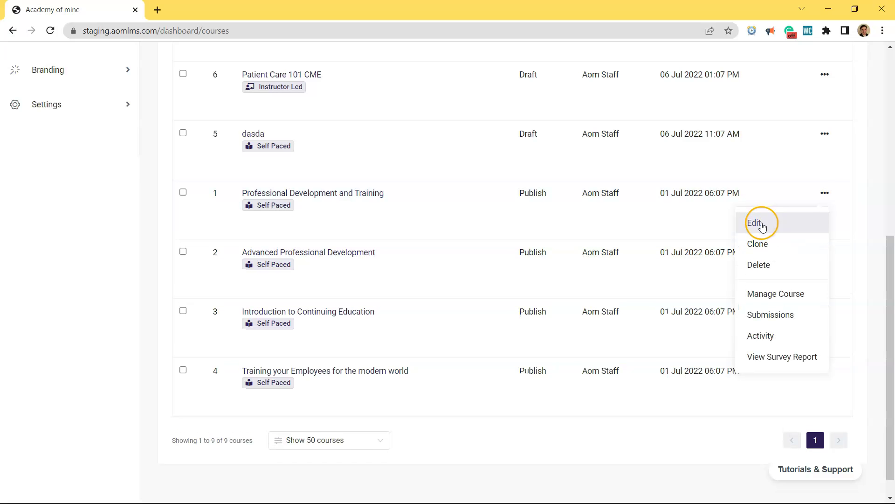
click(402, 208)
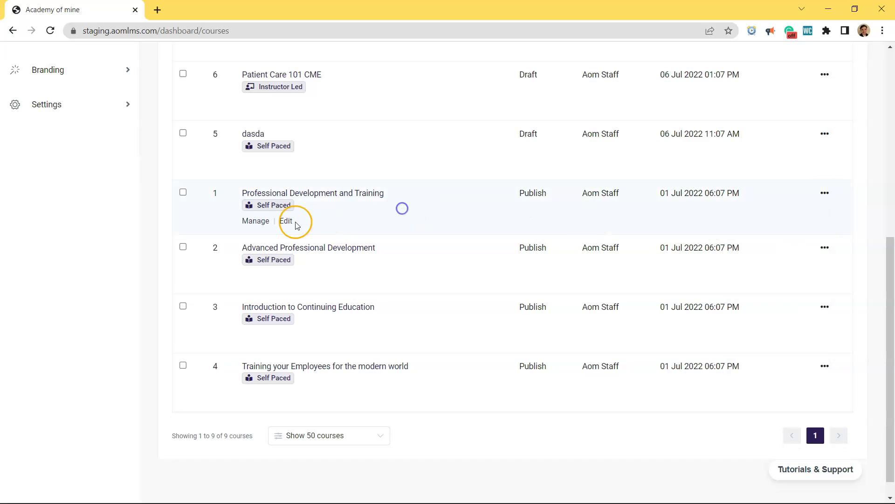
click(287, 223)
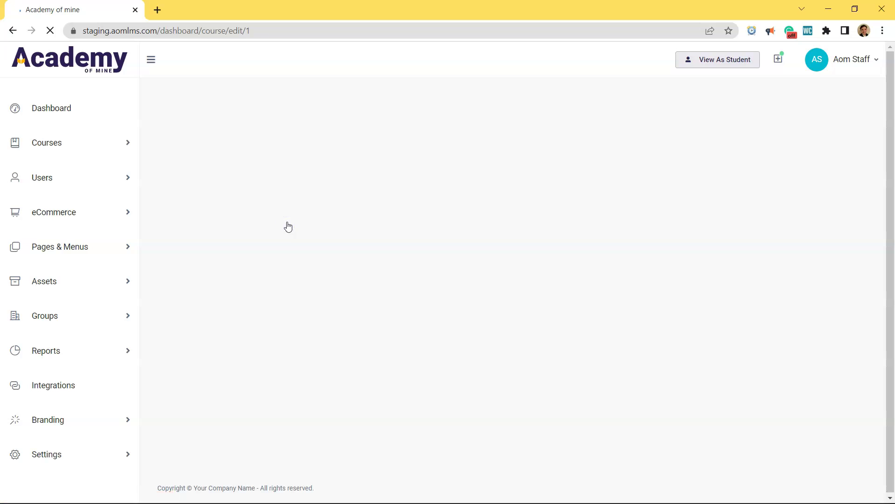
scroll(374, 254, down, 6)
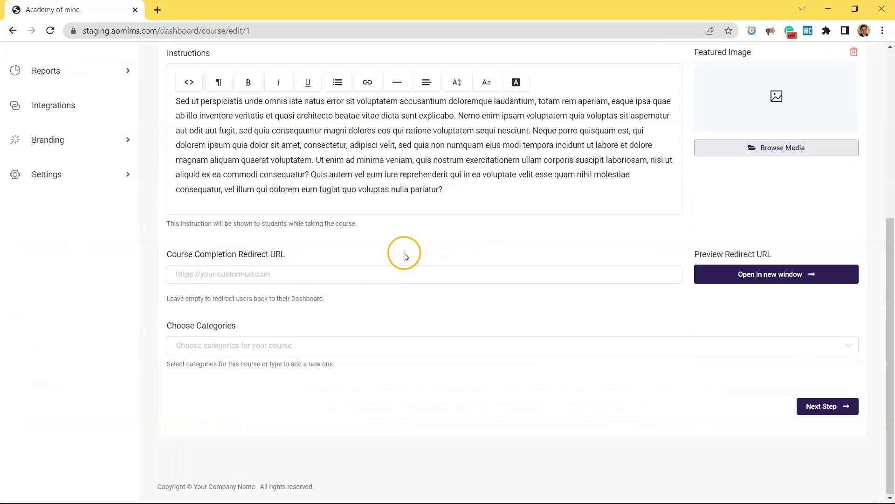
scroll(404, 252, up, 6)
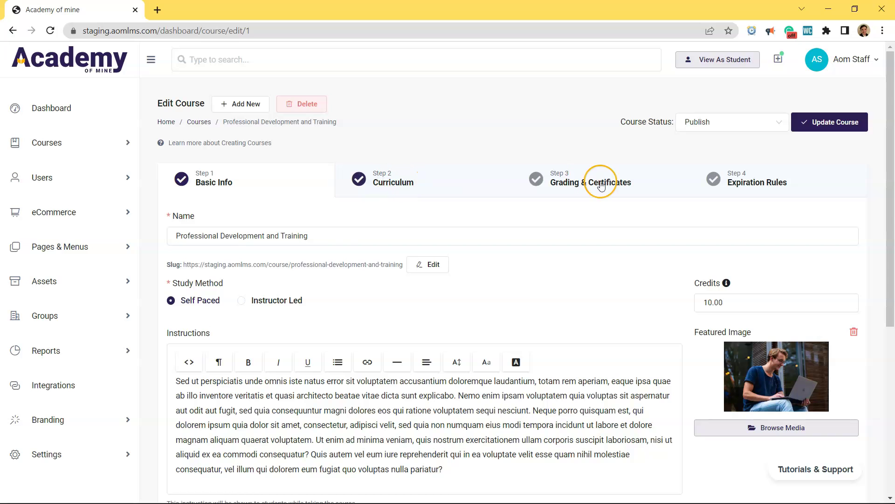
- In the Curriculum step, remove Module test 1 and add it back from existing modules
click(384, 181)
scroll(390, 219, down, 12)
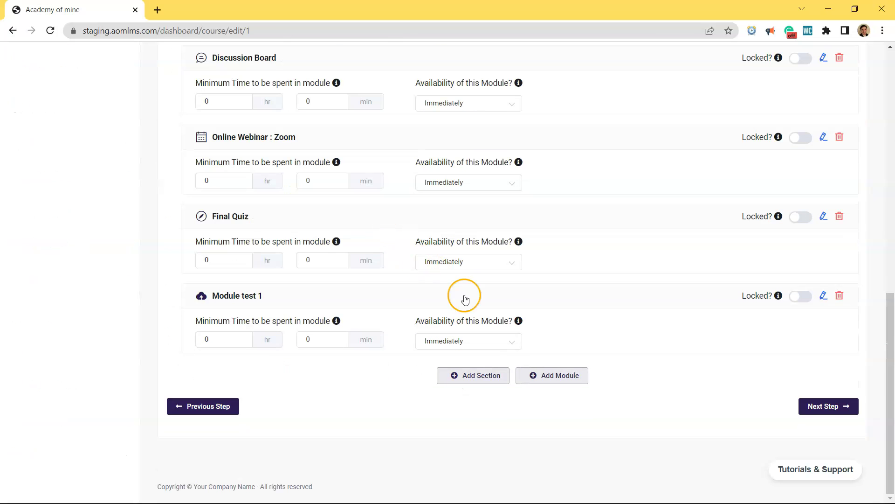
click(840, 295)
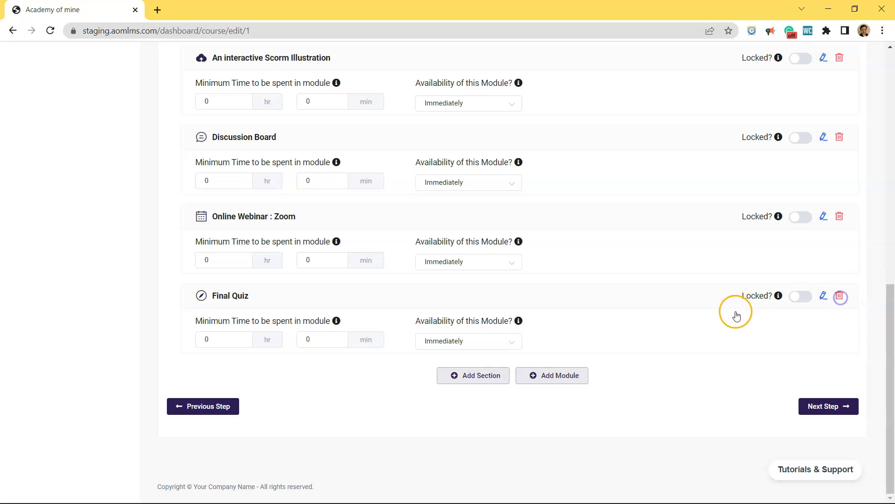
click(540, 373)
click(626, 433)
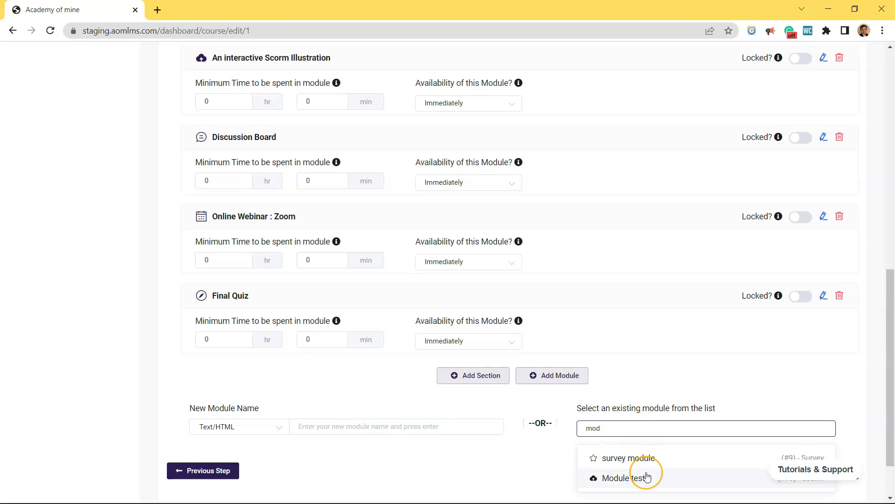
click(646, 477)
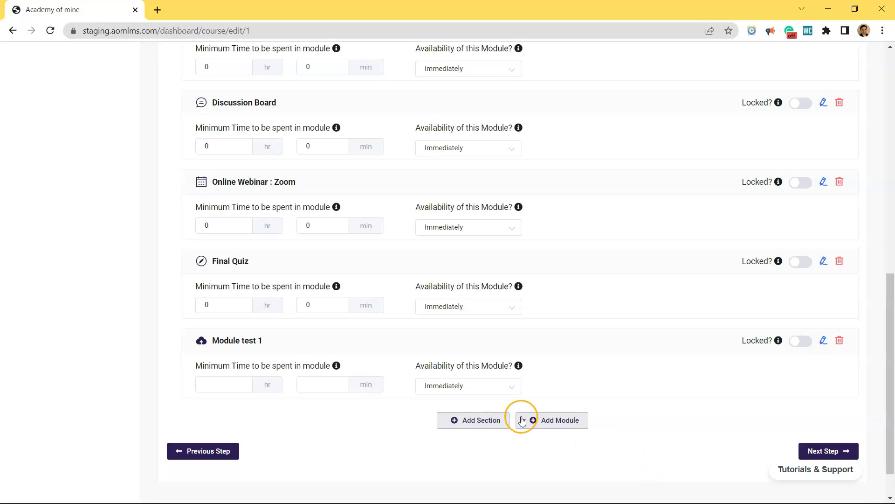
- Set Module test 1's minimum time, move it above Final Quiz, and lock it
click(332, 388)
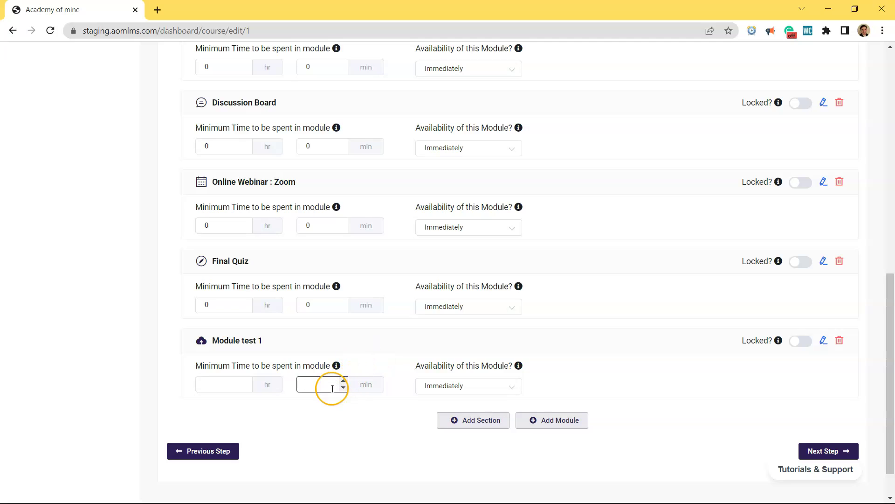
text(2)
click(326, 414)
mouse_move(335, 370)
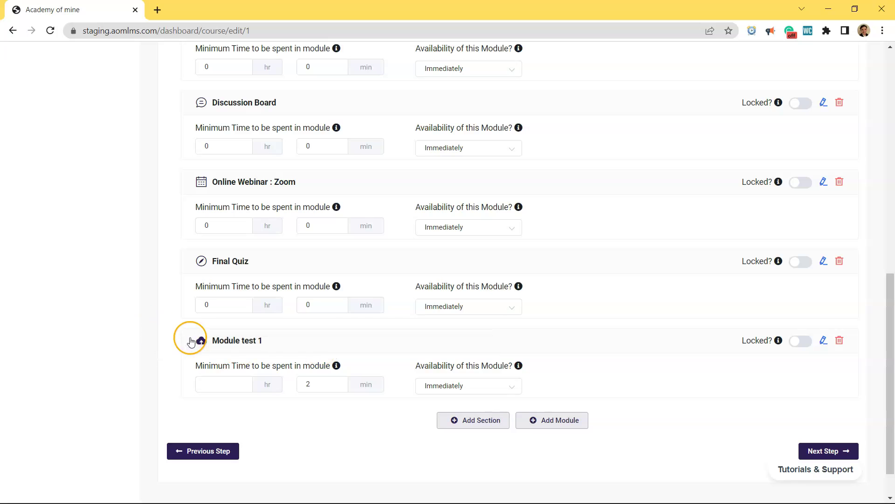
drag(189, 340, 224, 320)
scroll(224, 320, up, 3)
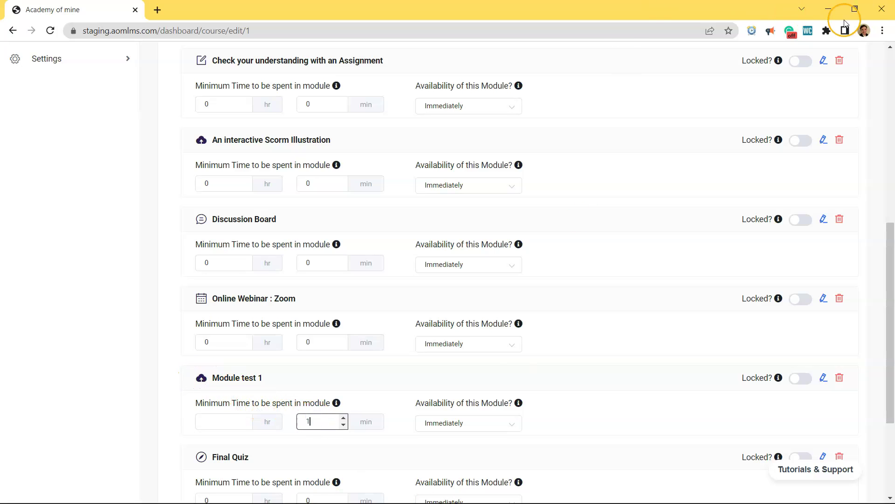
click(795, 381)
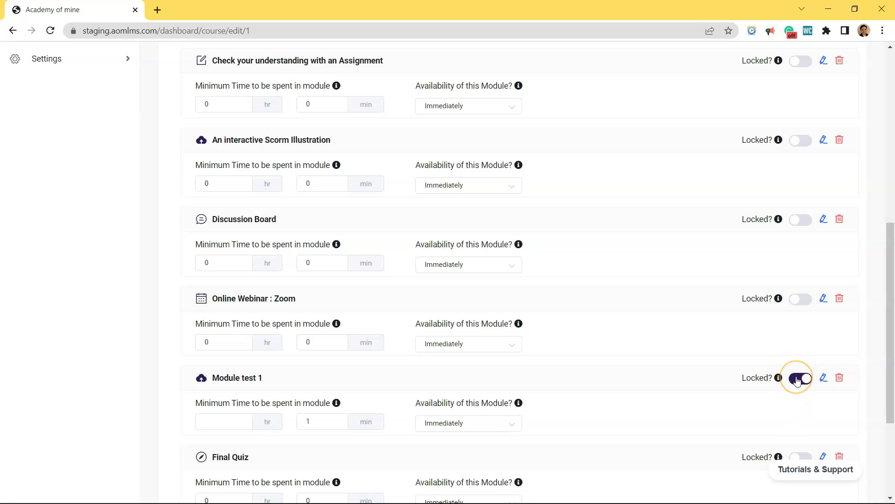
- Set Module test 1's availability to At Fixed Intervals, 3 days after Enrollment Date
click(493, 429)
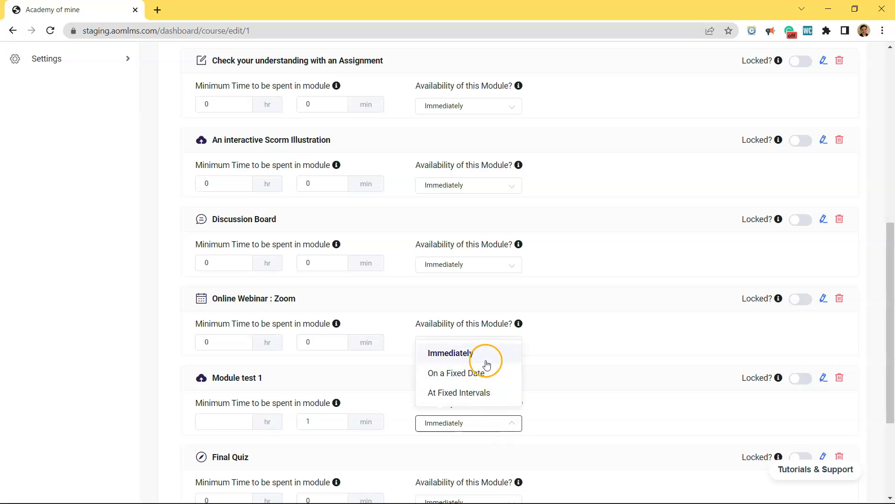
click(484, 373)
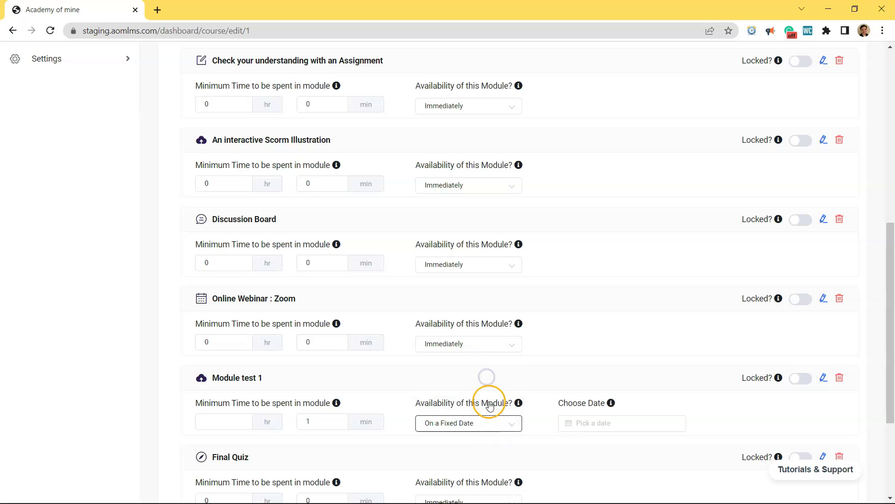
click(589, 423)
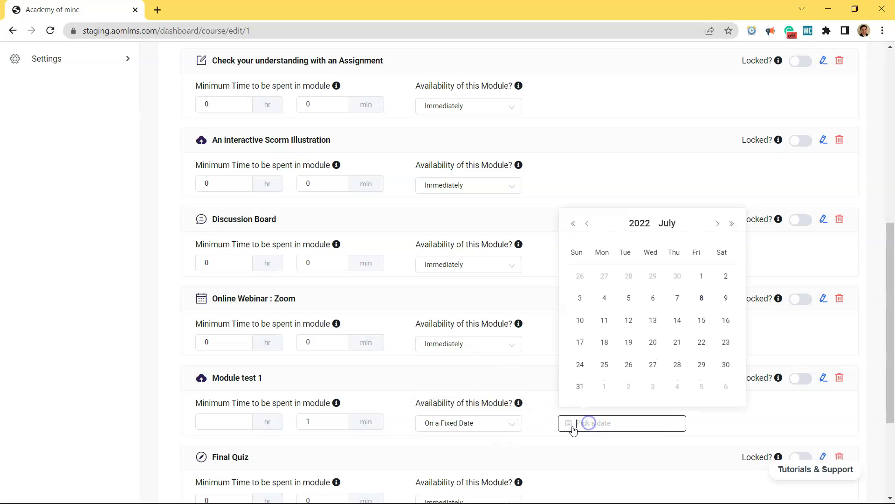
click(504, 423)
click(480, 394)
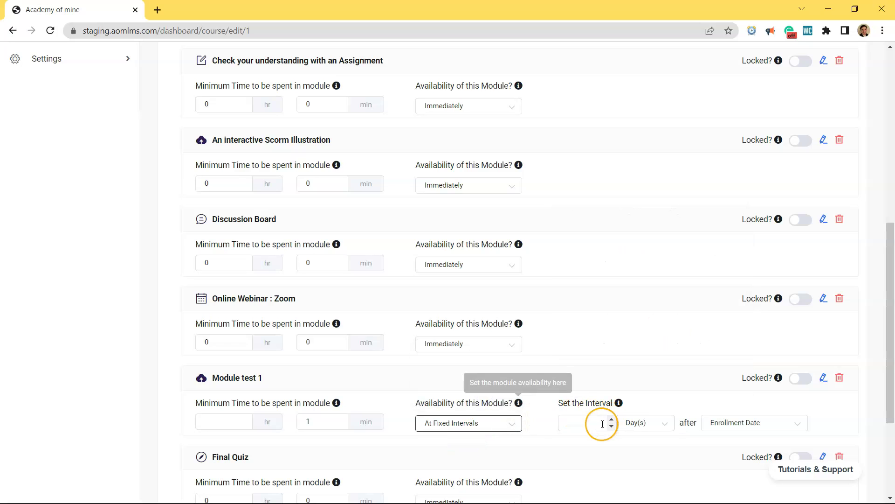
mouse_move(620, 404)
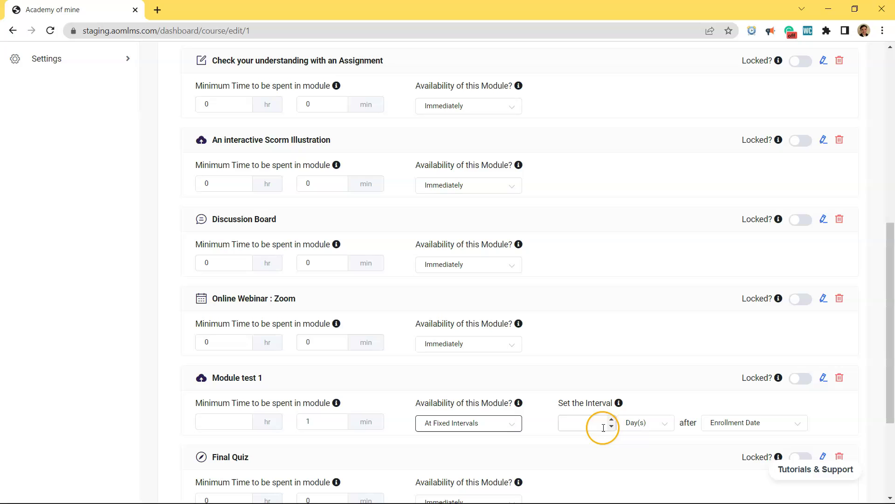
double_click(613, 422)
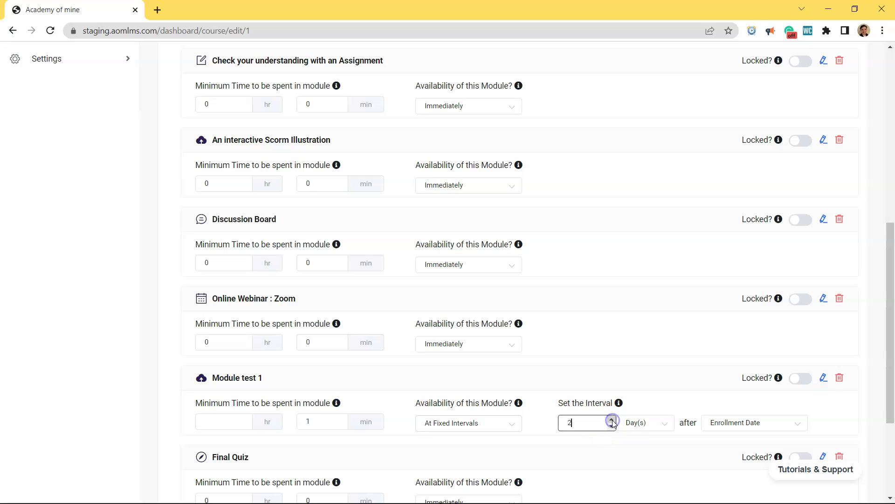
click(736, 422)
- Move Module test 1 above Introduction Text Module to the top, then Update Course
drag(189, 375, 204, 220)
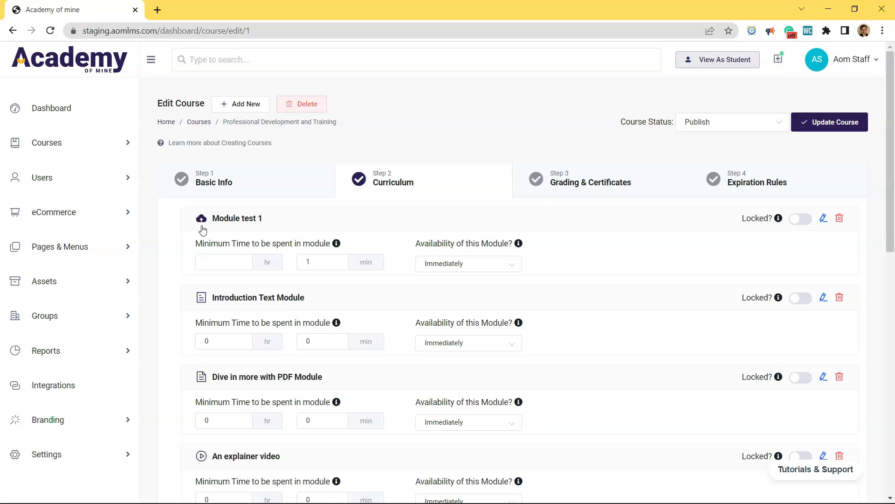
drag(181, 232, 195, 329)
drag(198, 287, 273, 229)
click(267, 227)
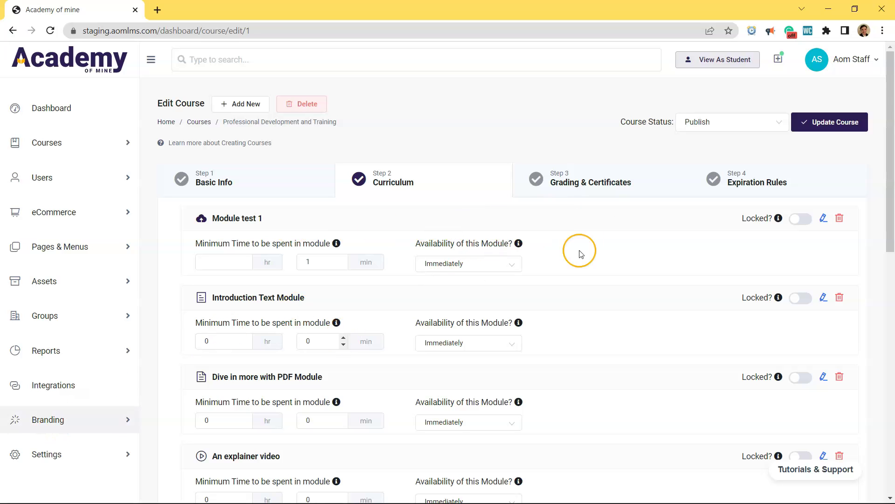
click(837, 123)
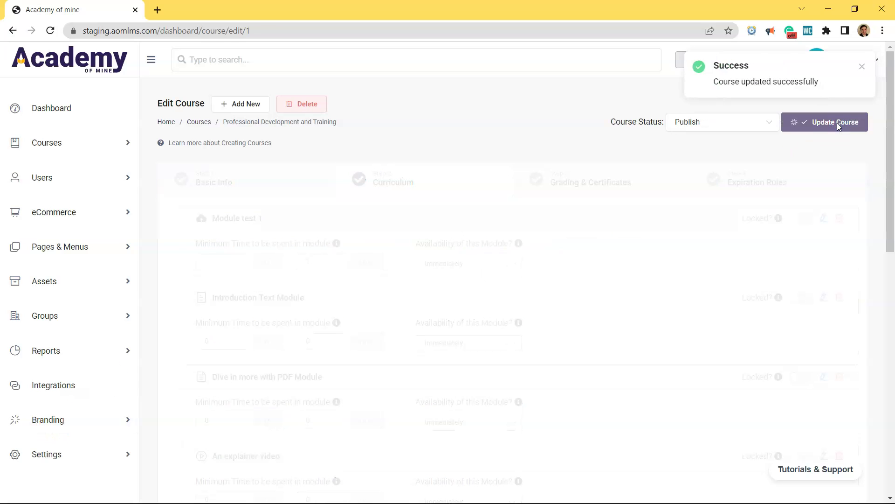
- Search 'stu', open the Student user's profile, and review its course statistics
click(230, 61)
text(stu)
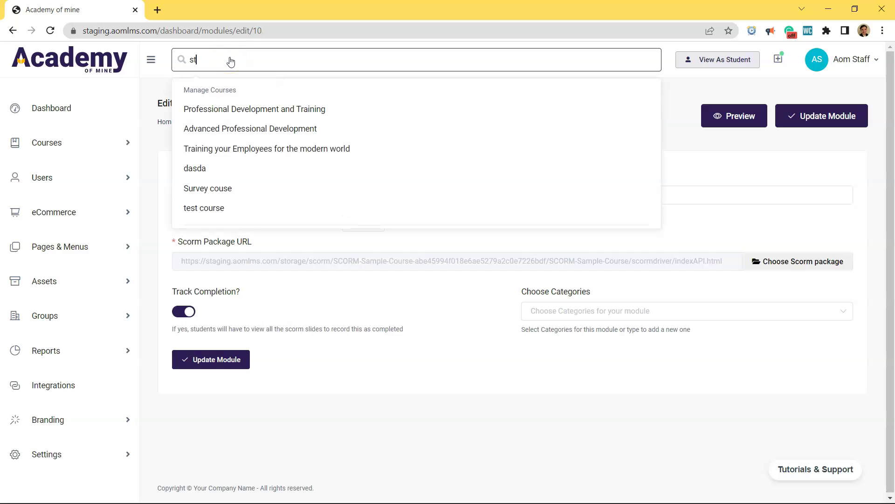
click(251, 129)
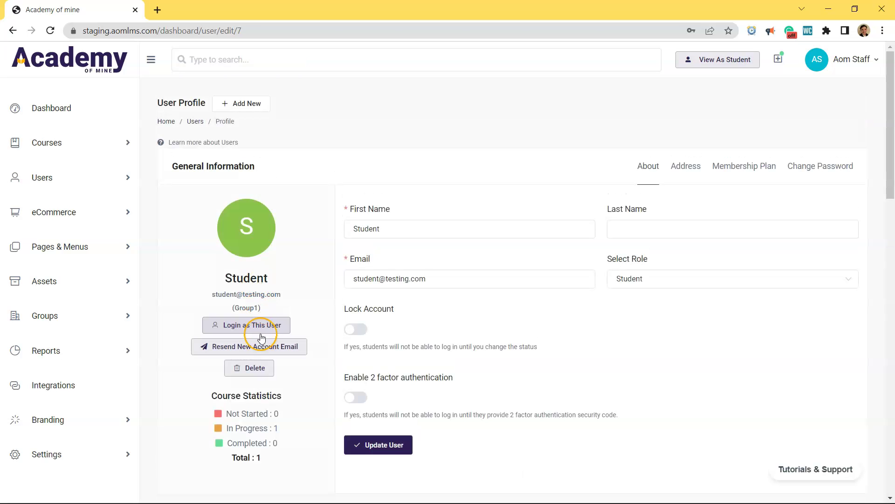
scroll(264, 326, down, 6)
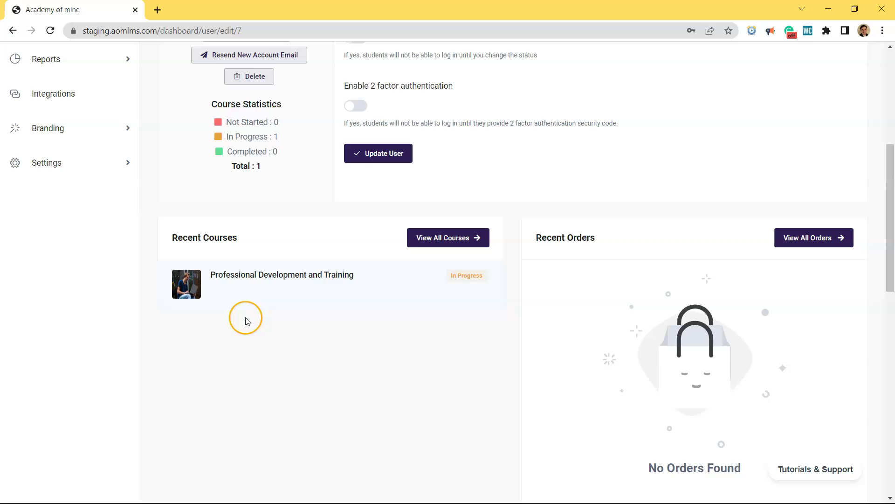
scroll(292, 300, up, 5)
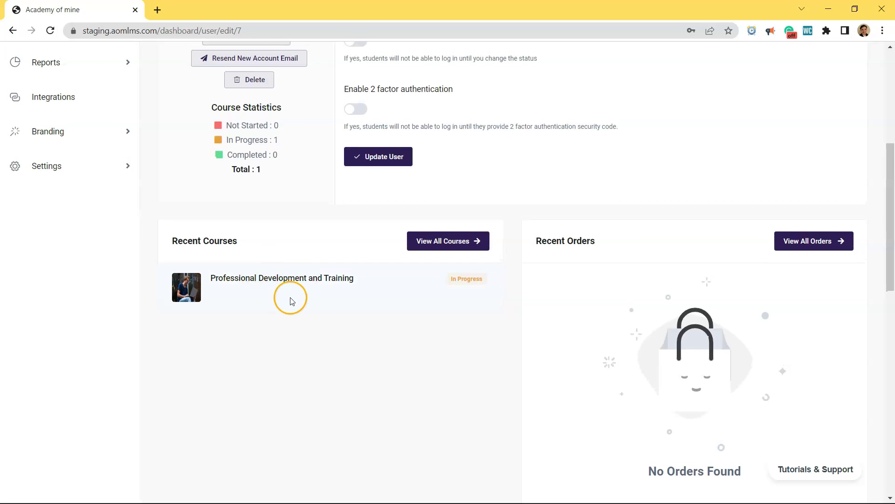
scroll(289, 322, up, 1)
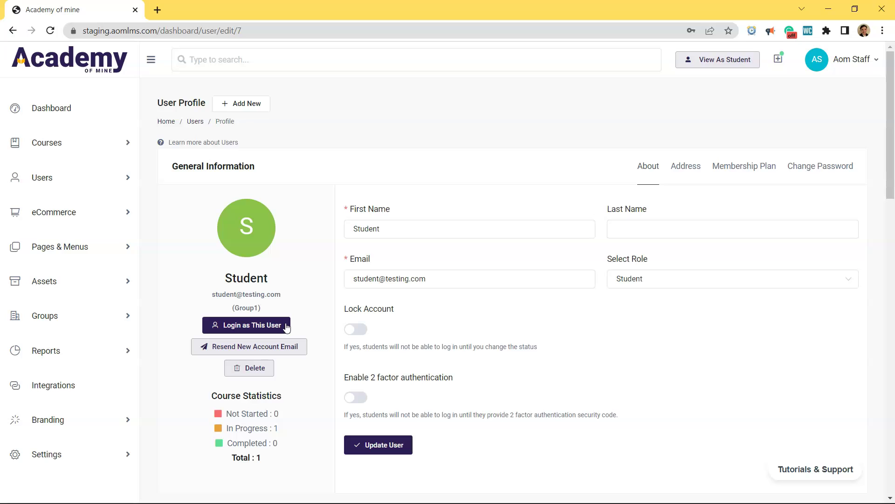
- Sign in as the student and launch the Professional Development and Training course
click(286, 328)
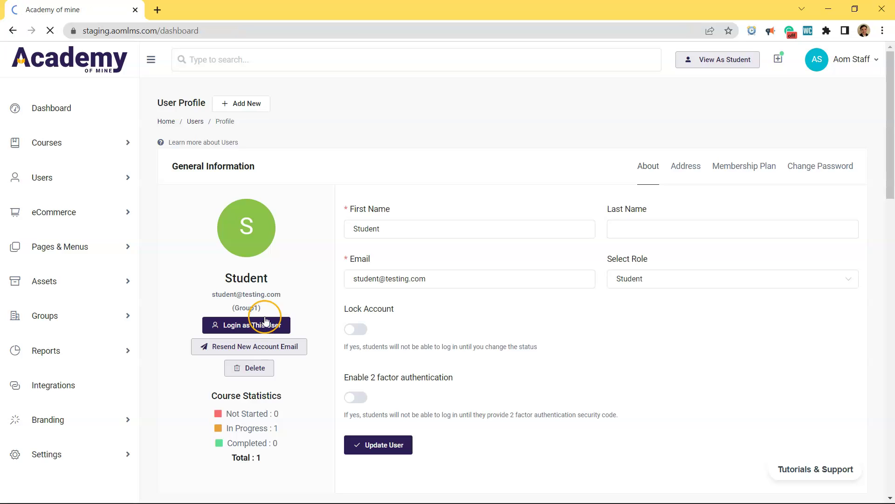
scroll(309, 260, down, 3)
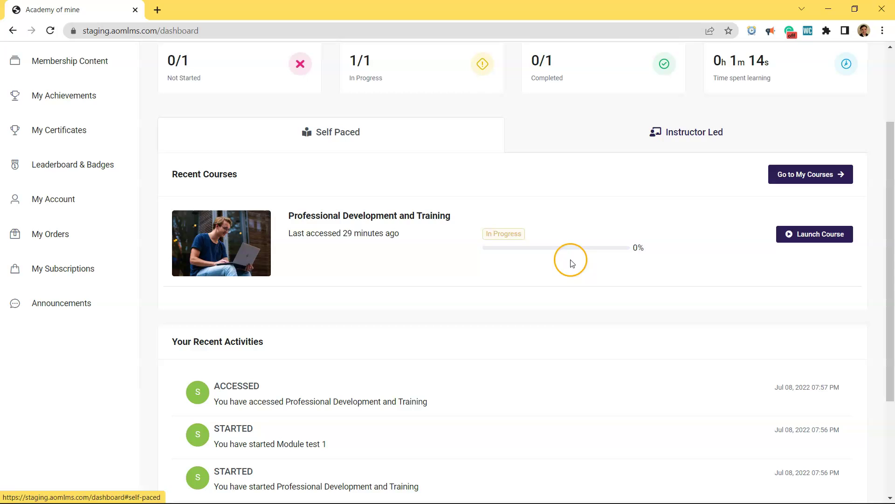
click(823, 238)
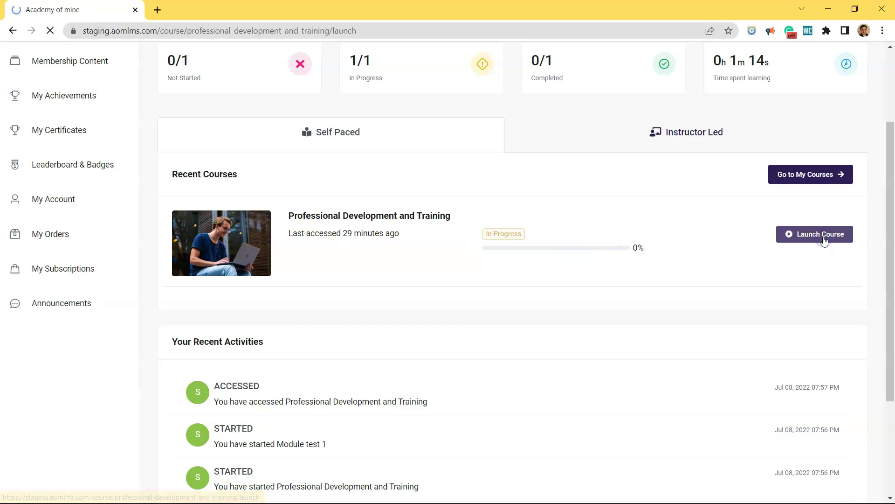
- Read through the Introduction lesson to the end, then continue to Lesson 2 - Topic 1
scroll(754, 270, down, 4)
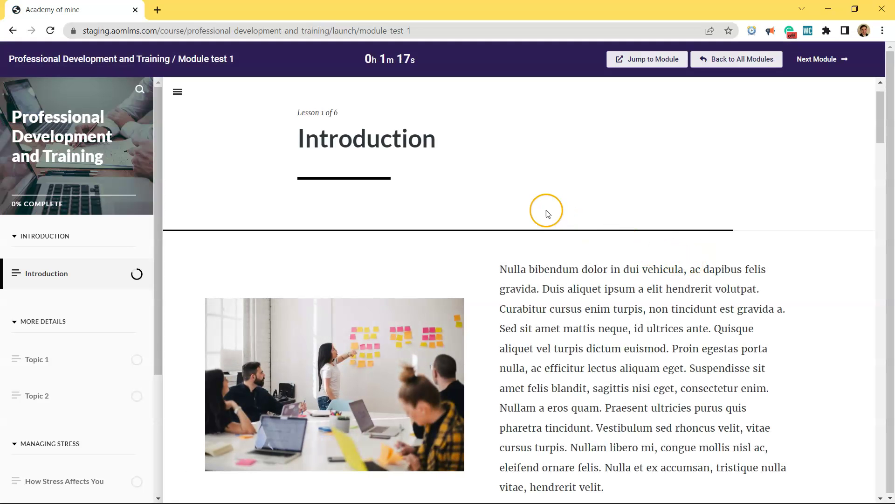
scroll(107, 245, down, 1)
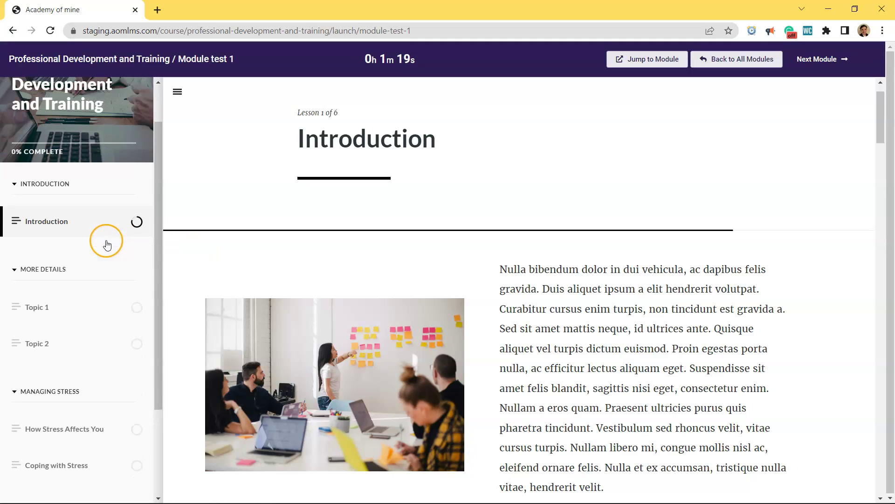
scroll(442, 234, down, 15)
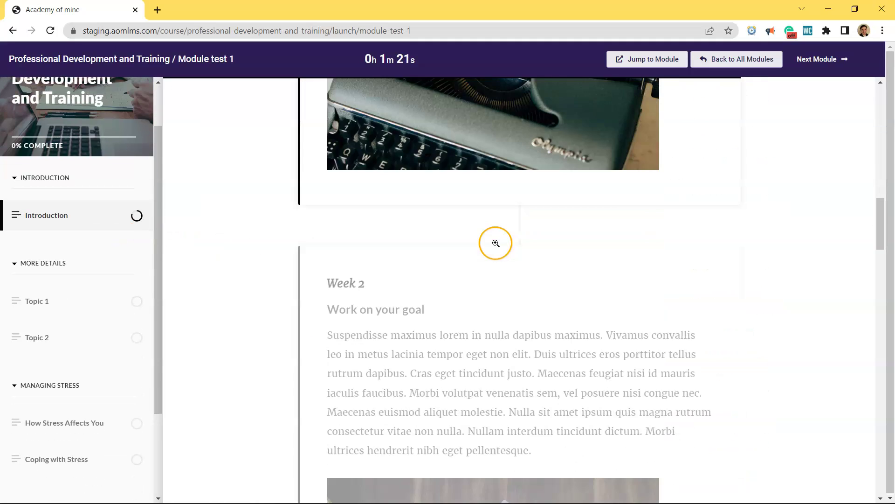
scroll(496, 243, down, 12)
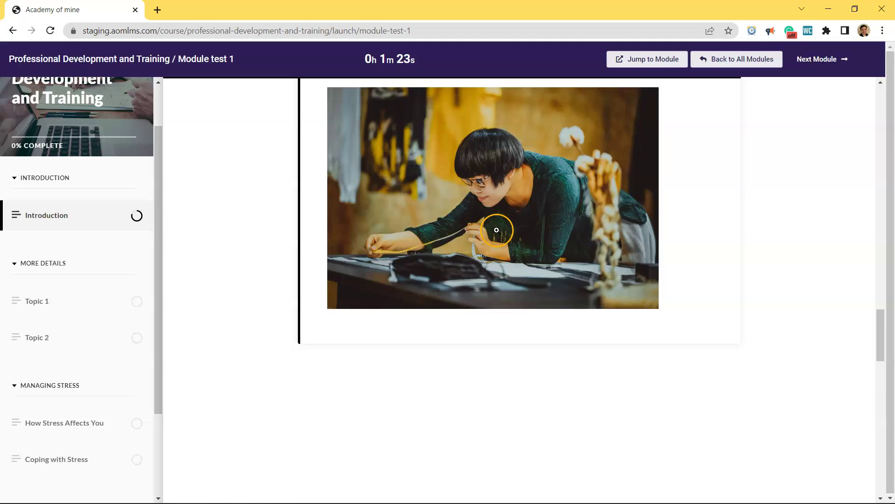
scroll(497, 230, down, 4)
scroll(639, 262, down, 2)
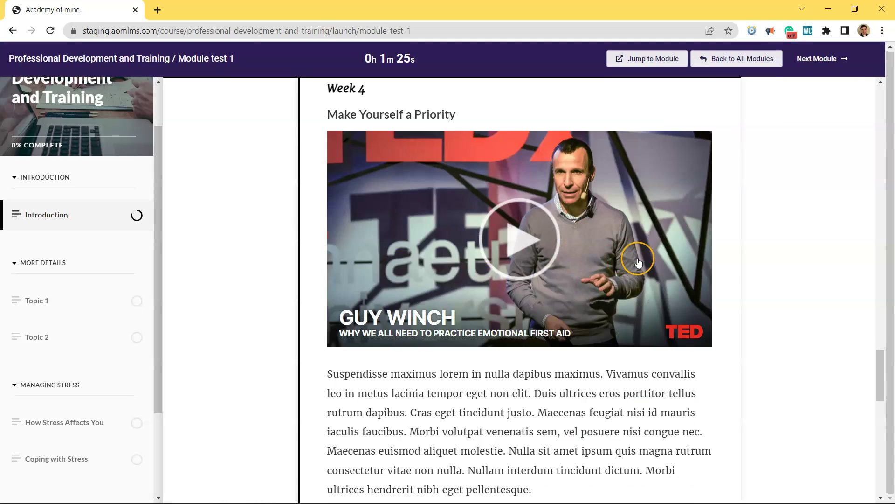
scroll(638, 262, down, 12)
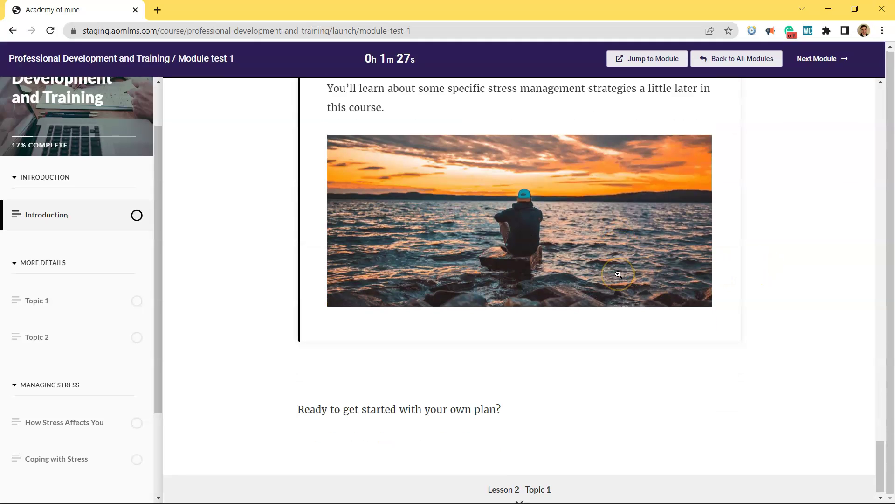
click(521, 488)
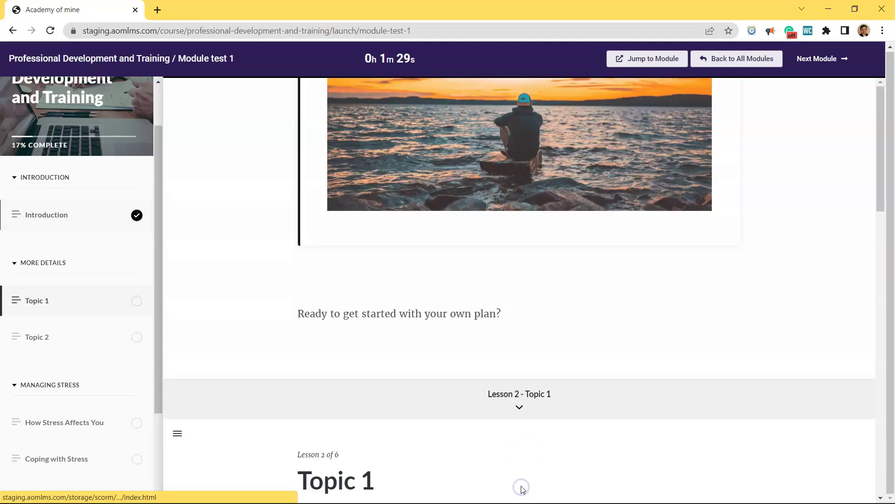
scroll(556, 308, down, 3)
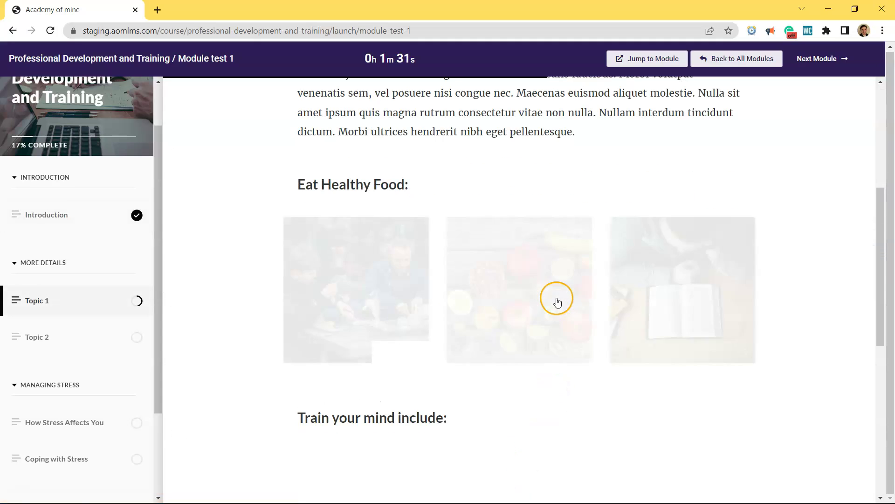
scroll(556, 294, down, 5)
scroll(535, 275, up, 3)
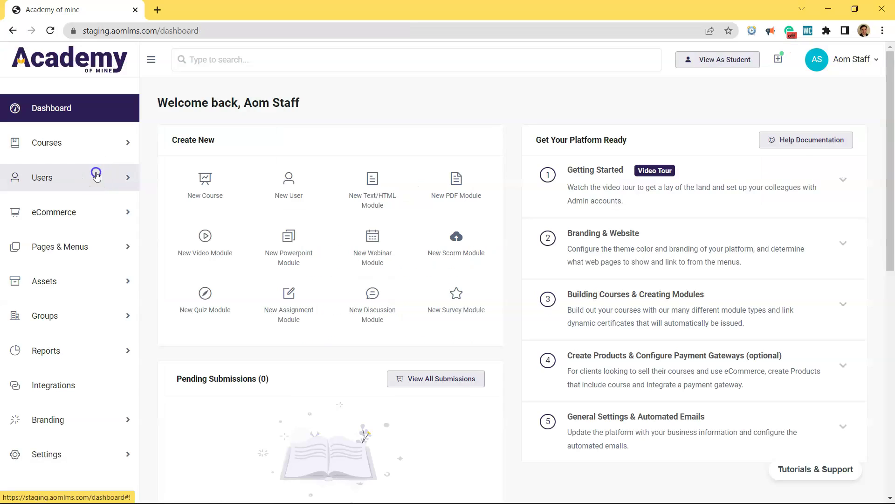
- Open the Student user's activity log from the All Users list
click(95, 176)
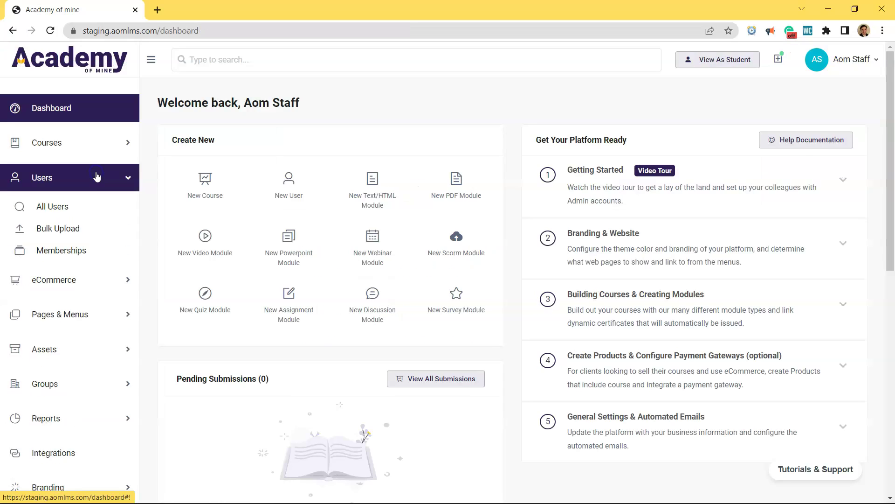
click(91, 211)
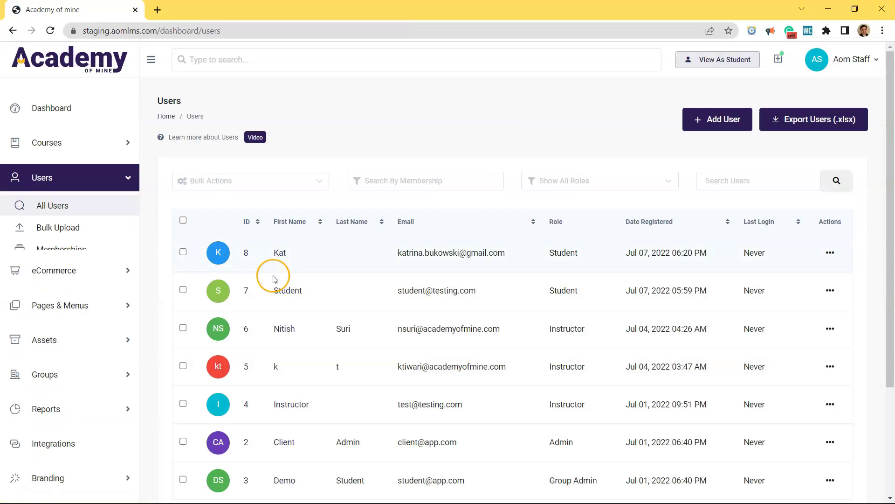
click(830, 290)
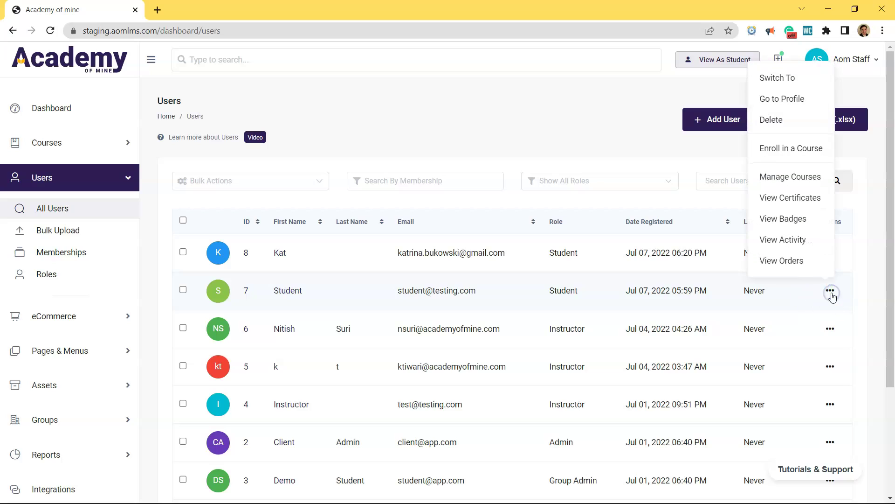
click(801, 250)
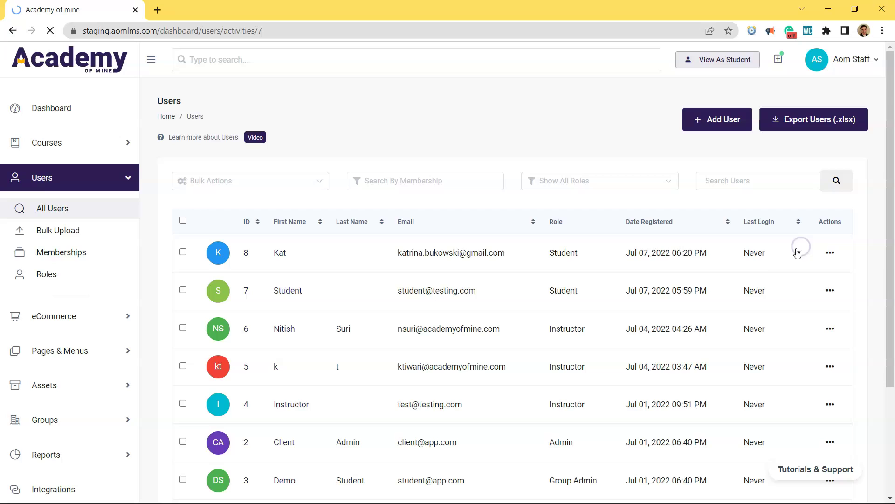
- Check the Module test 1 STARTED and ACCESSED entries and their date, then return to Users
drag(633, 288, 468, 289)
click(846, 293)
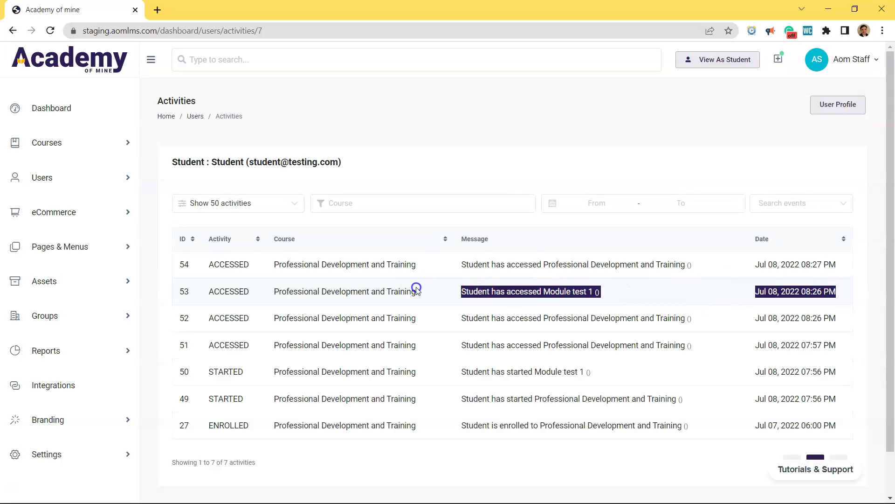
click(433, 293)
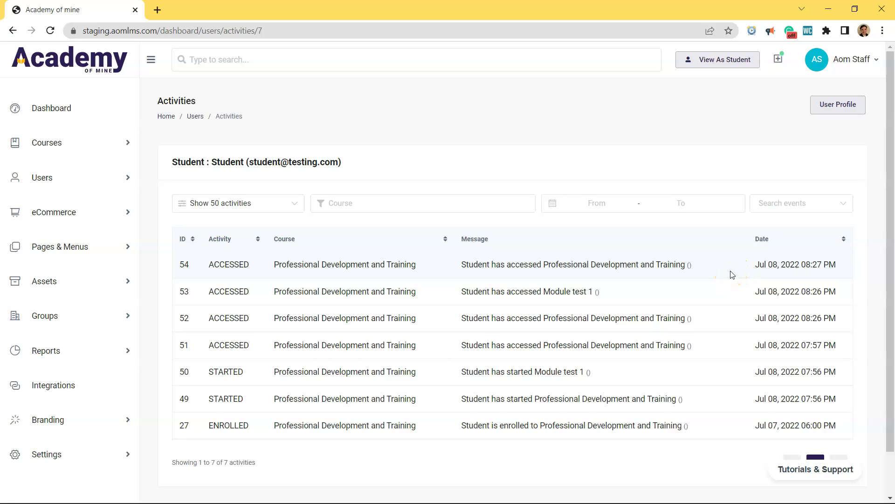
drag(247, 372, 191, 375)
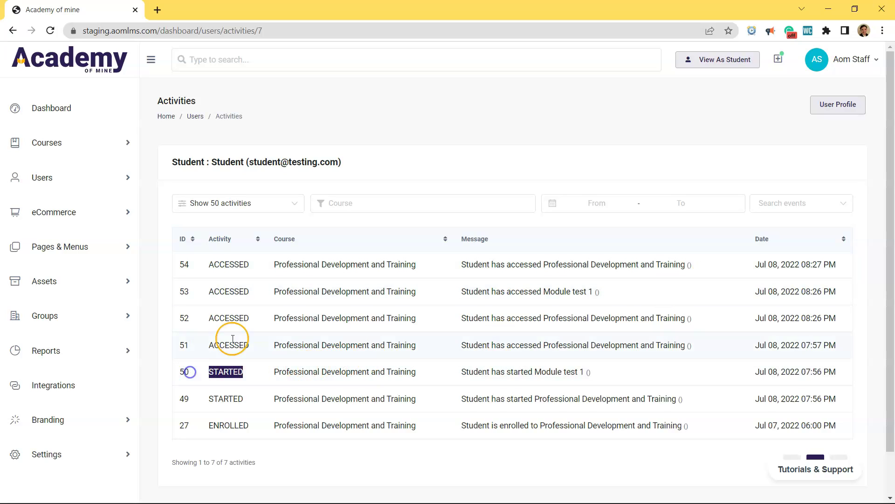
drag(250, 317, 199, 320)
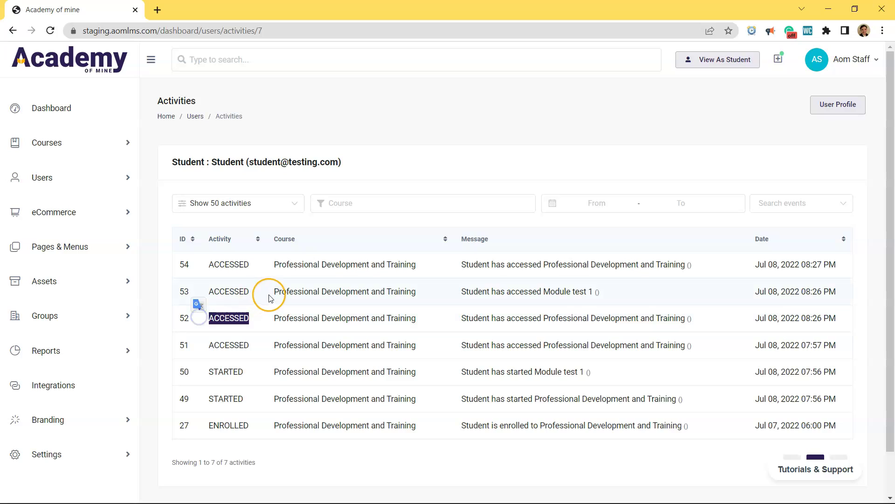
click(248, 290)
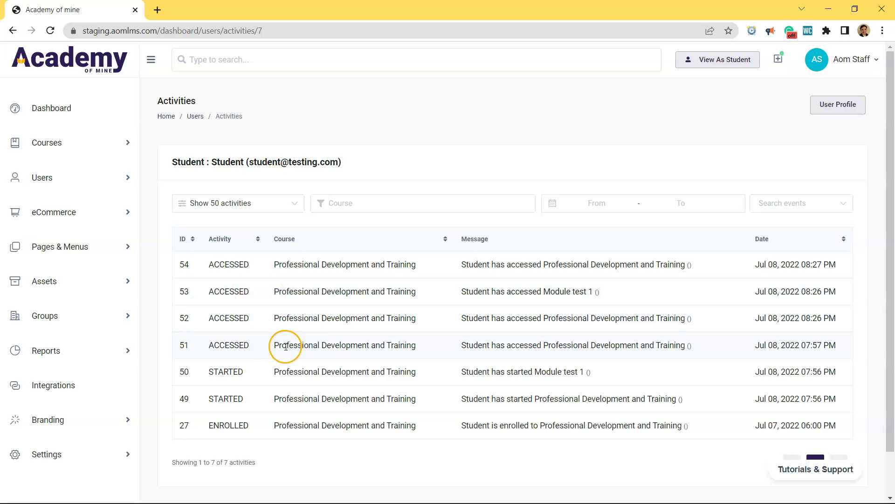
click(200, 116)
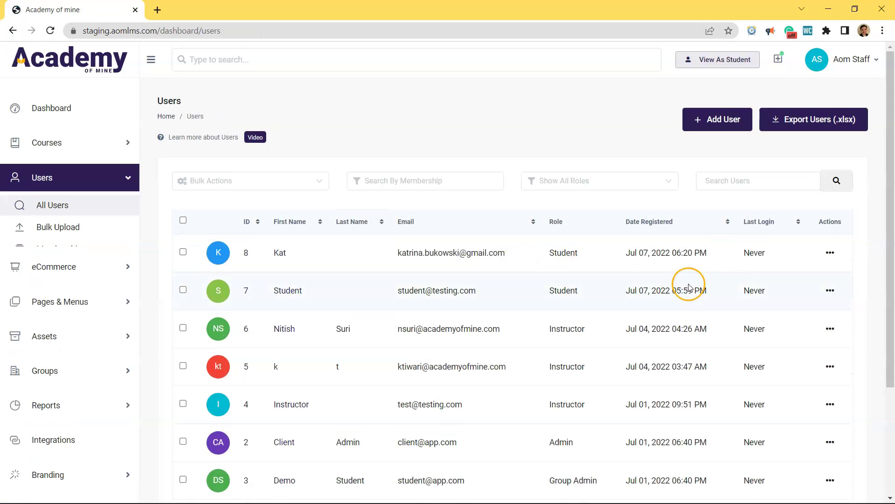
- Open the Student's Professional Development and Training progress and check Module test 1's 0 h 1 m 41 s
click(829, 290)
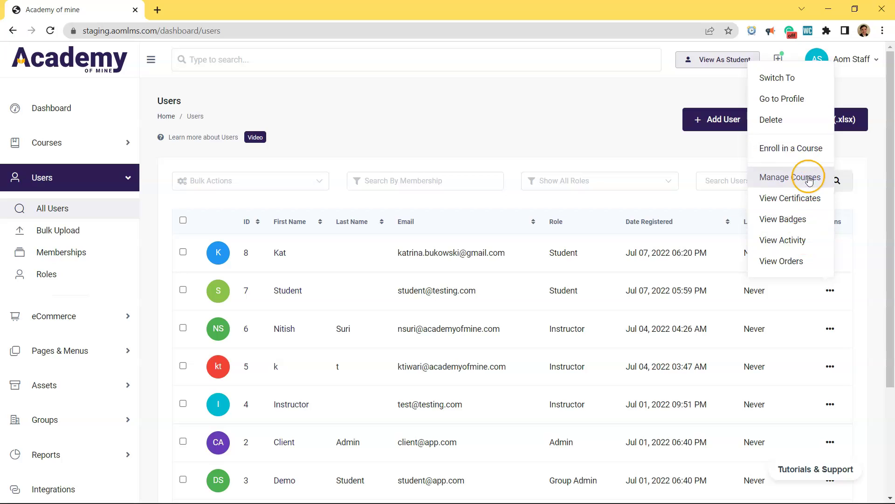
click(804, 175)
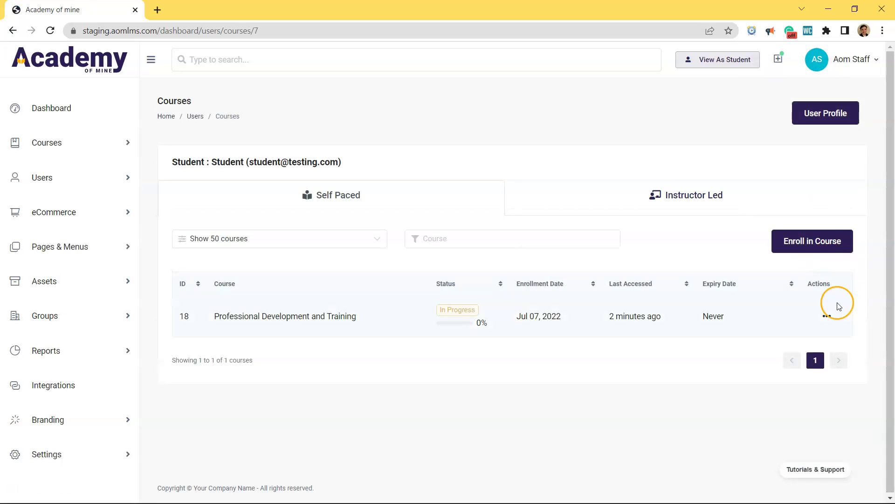
click(827, 316)
click(782, 122)
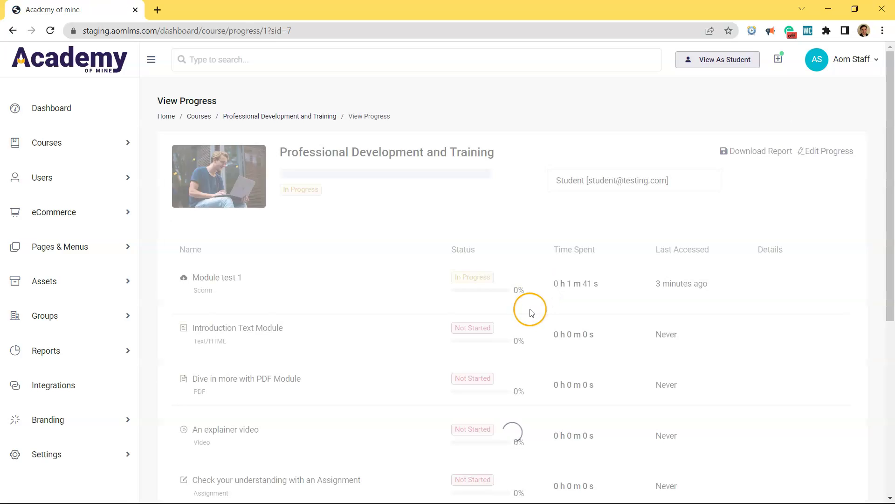
drag(551, 291, 745, 291)
click(528, 292)
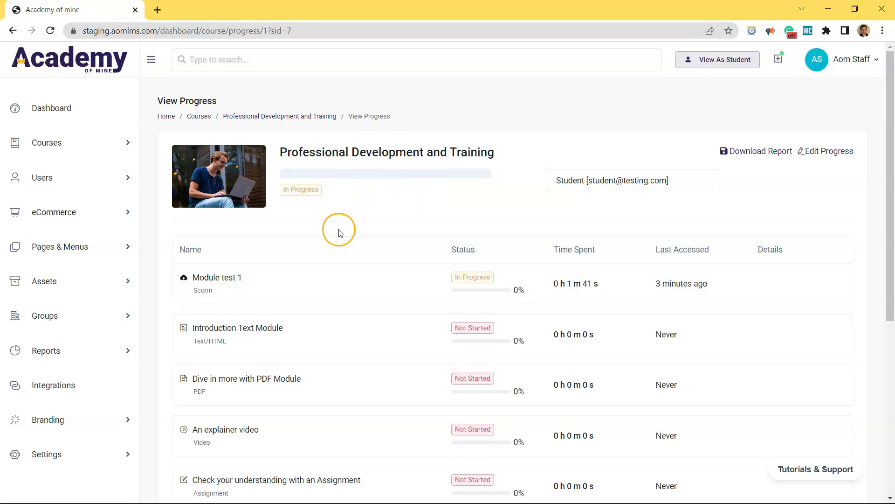
scroll(364, 169, down, 6)
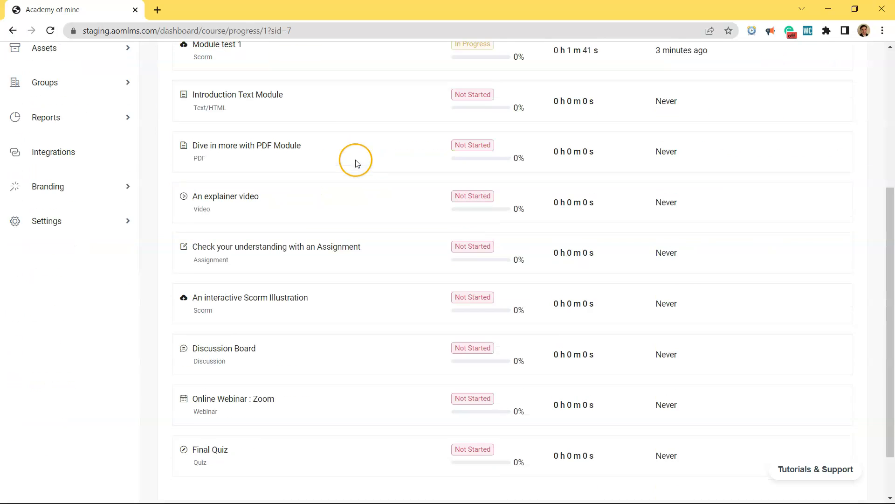